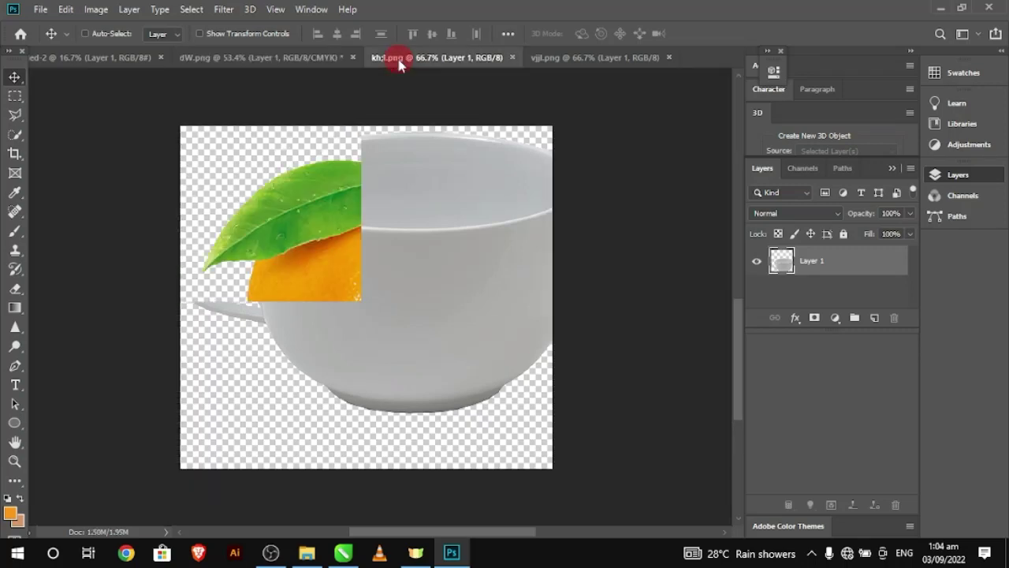
- Bring the orange from kh;l.png into dW.png and convert Layer 2 to a smart object
mouse_move(440, 316)
left_mouse_down()
mouse_move(244, 43)
mouse_move(496, 301)
left_mouse_up()
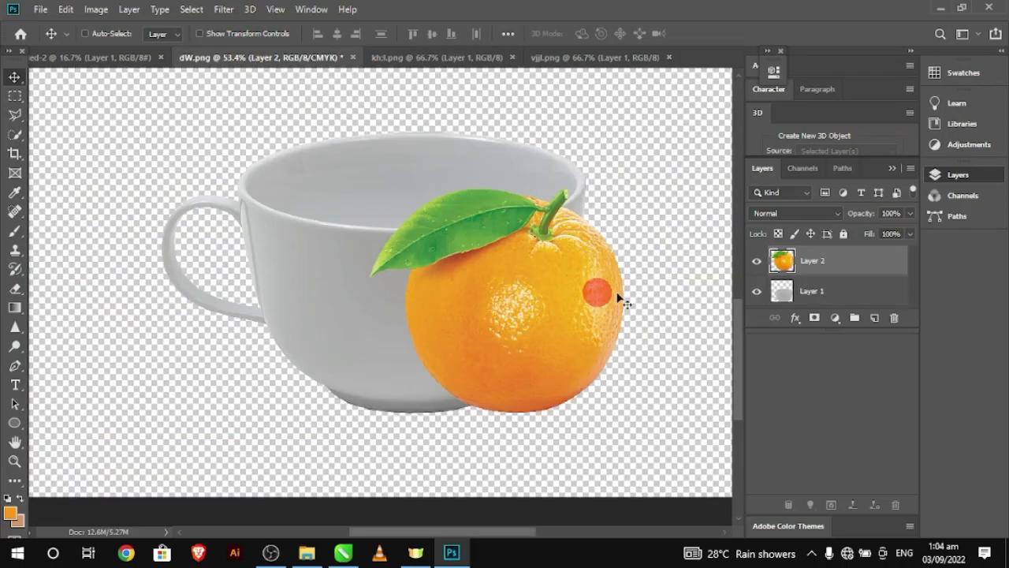
right_click(814, 261)
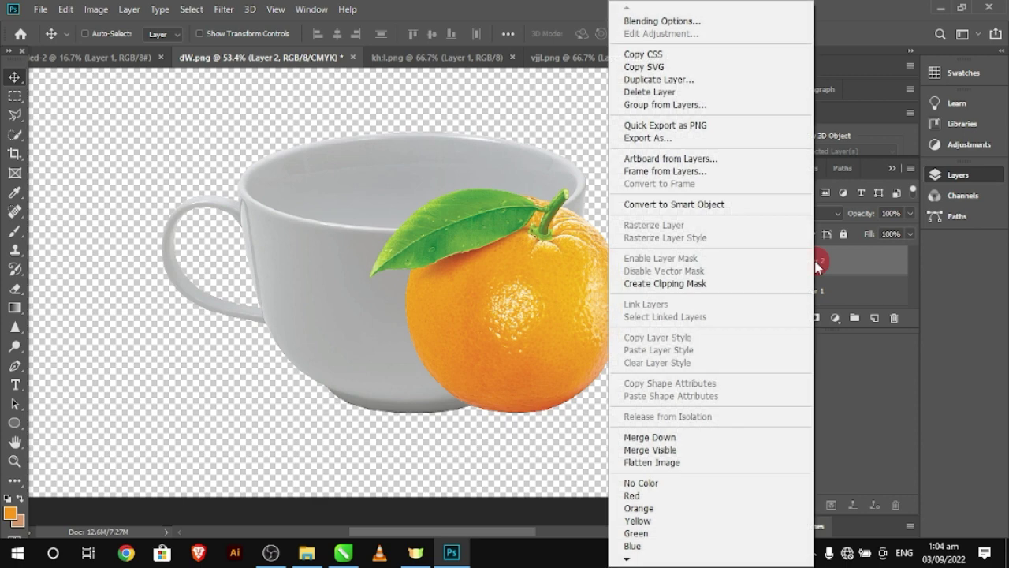
left_click(748, 206)
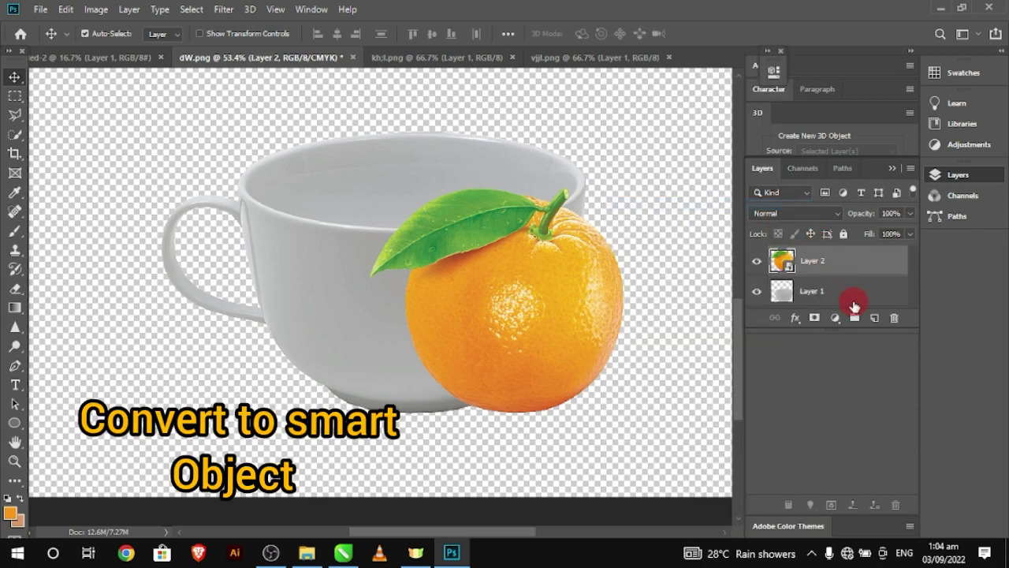
- Duplicate the orange smart object, hide Layer 2 copy, and reselect Layer 2
key("ctrl+j")
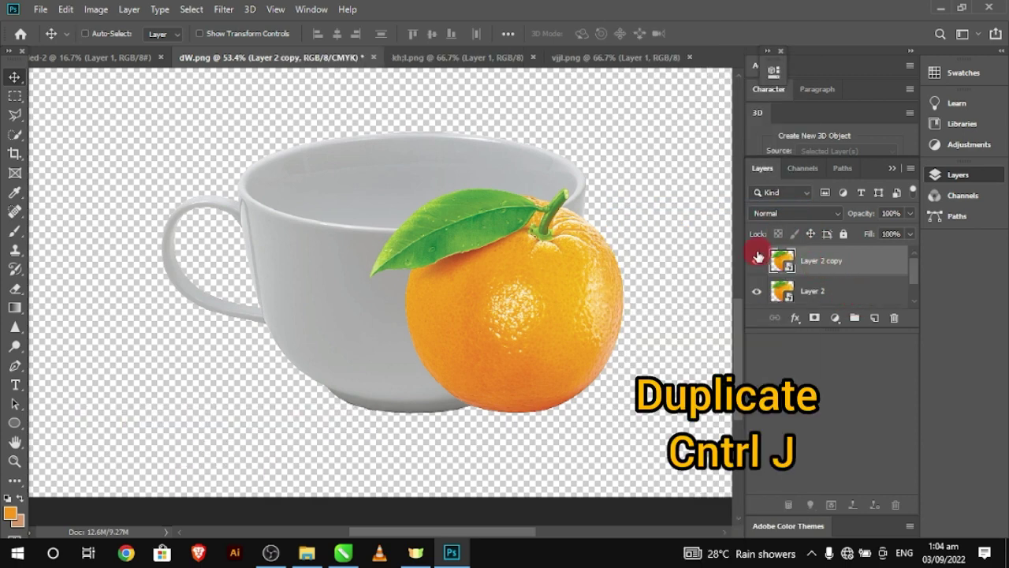
left_click(757, 261)
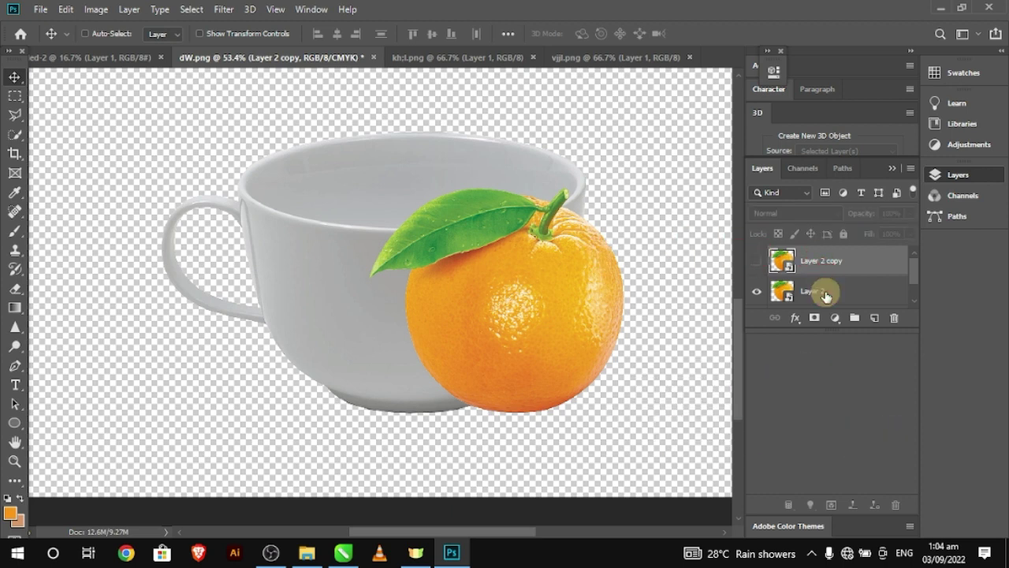
left_click(867, 291)
scroll(910, 272, "down", 1)
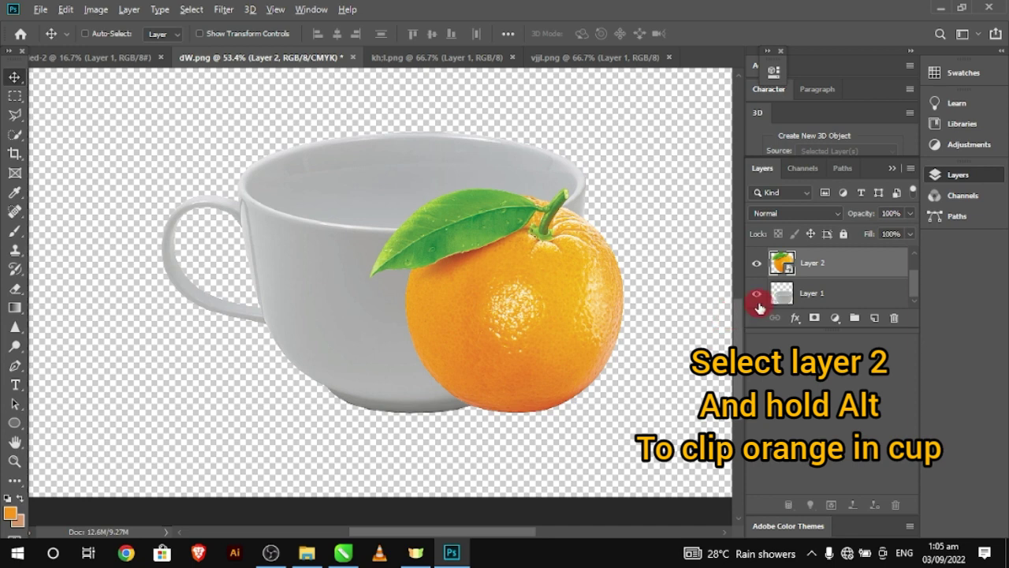
- Clip the orange to the cup and scale it to about 174% over the cup
left_click(795, 271, "alt")
left_click_drag(456, 292, 398, 230)
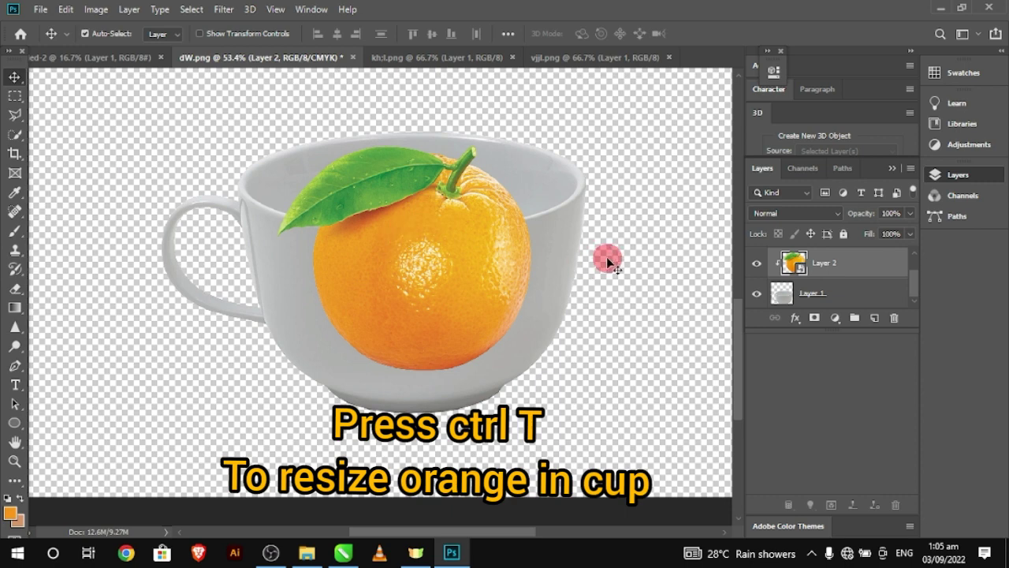
key("ctrl+t")
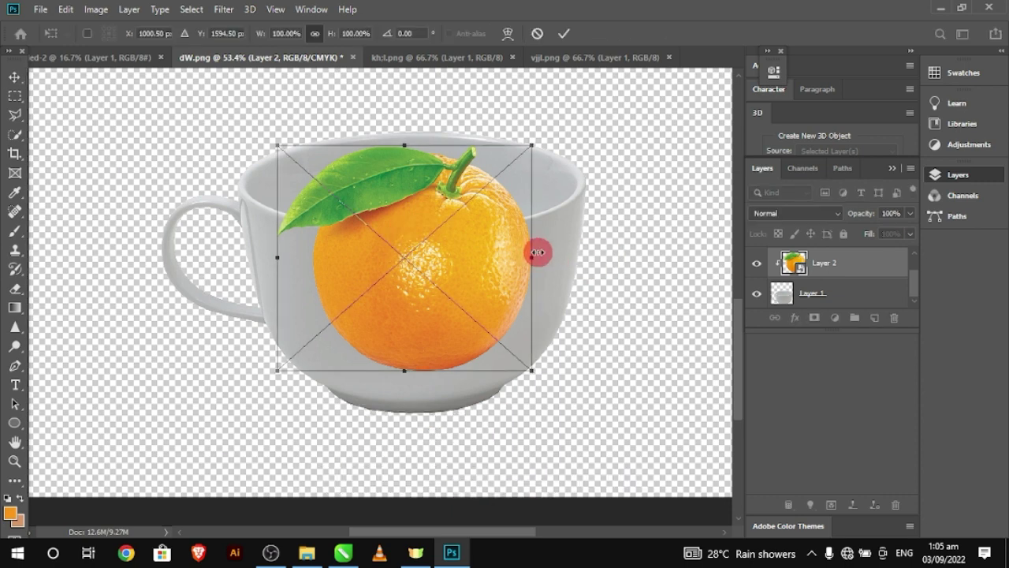
left_click_drag(533, 257, 606, 261)
left_click_drag(497, 239, 434, 224)
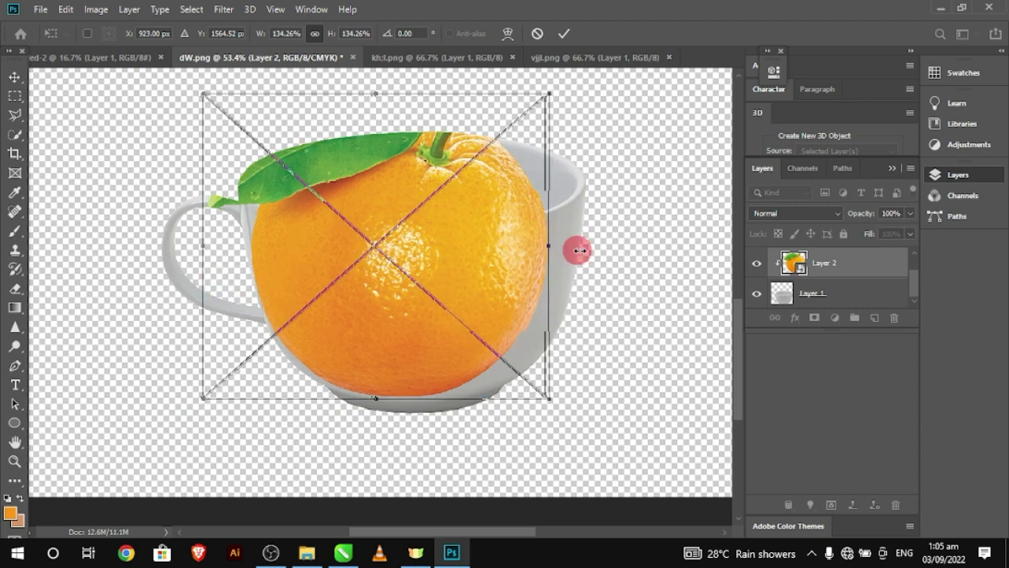
left_click_drag(538, 234, 649, 263)
left_click_drag(520, 261, 482, 265)
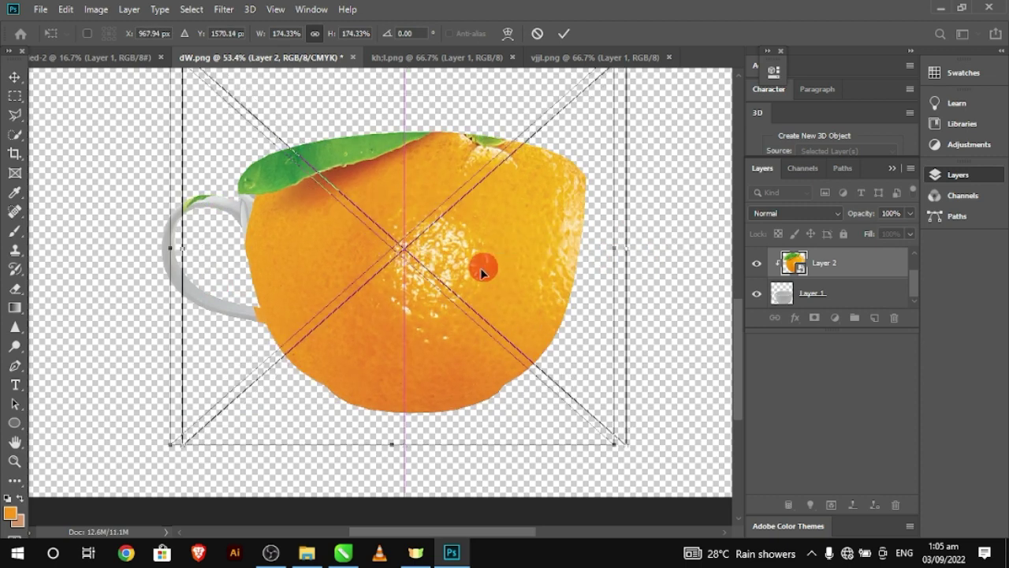
- Stretch the orange to about 210% so the peel covers the cup, then hide Layer 2
left_click_drag(172, 250, 76, 249)
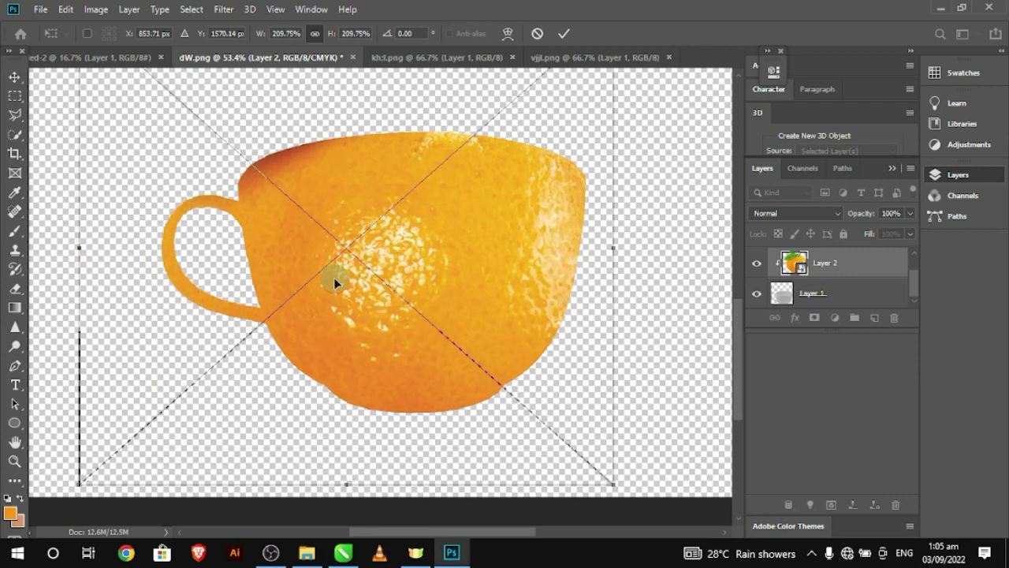
left_click_drag(333, 276, 340, 268)
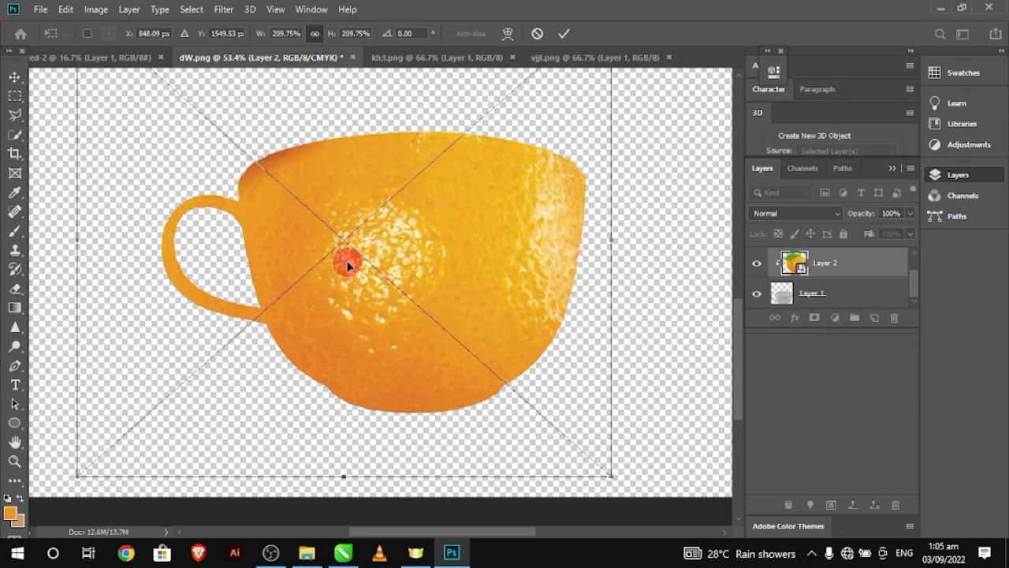
left_click(564, 35)
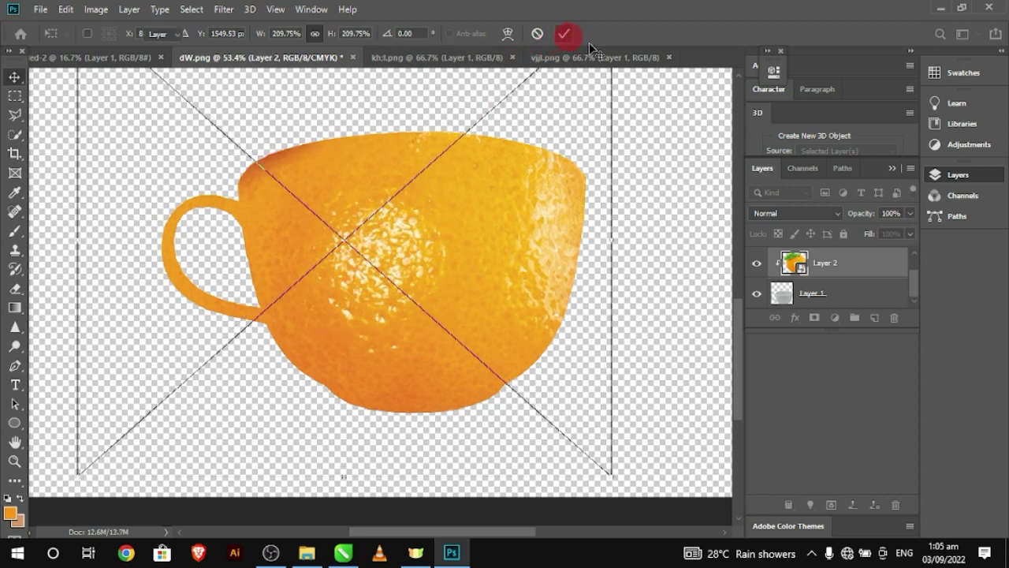
left_click(757, 263)
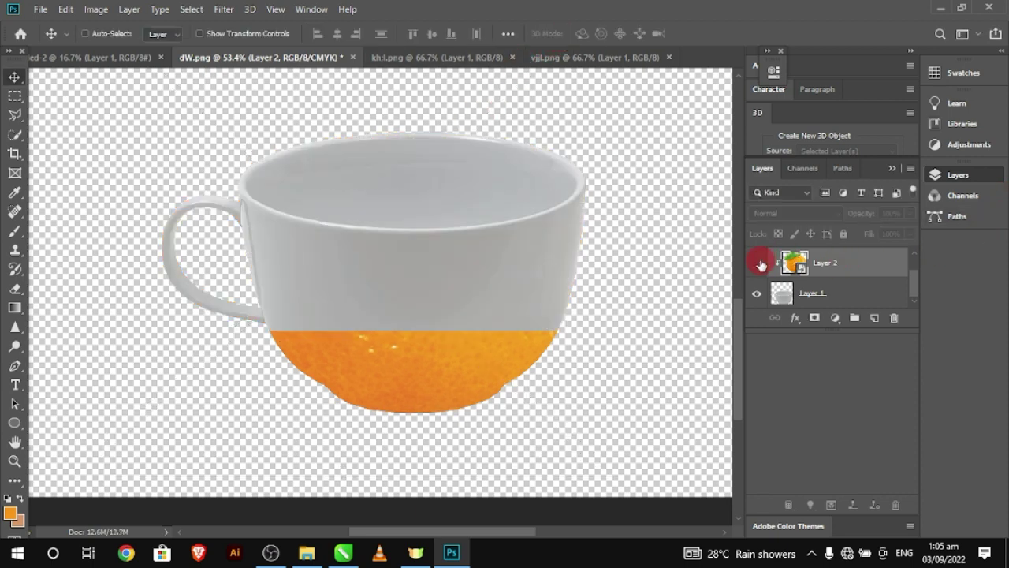
left_click(756, 263)
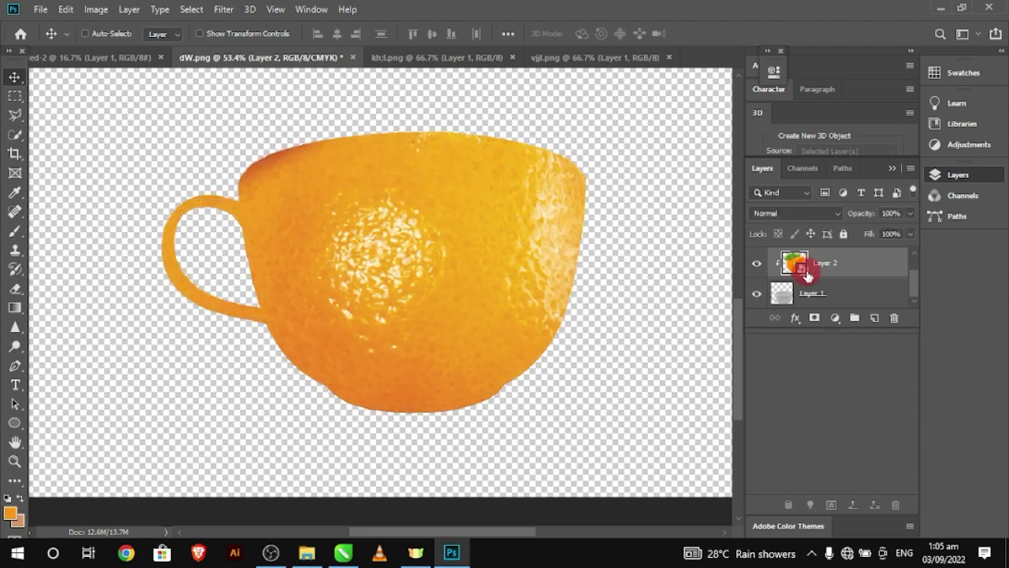
left_click(757, 264)
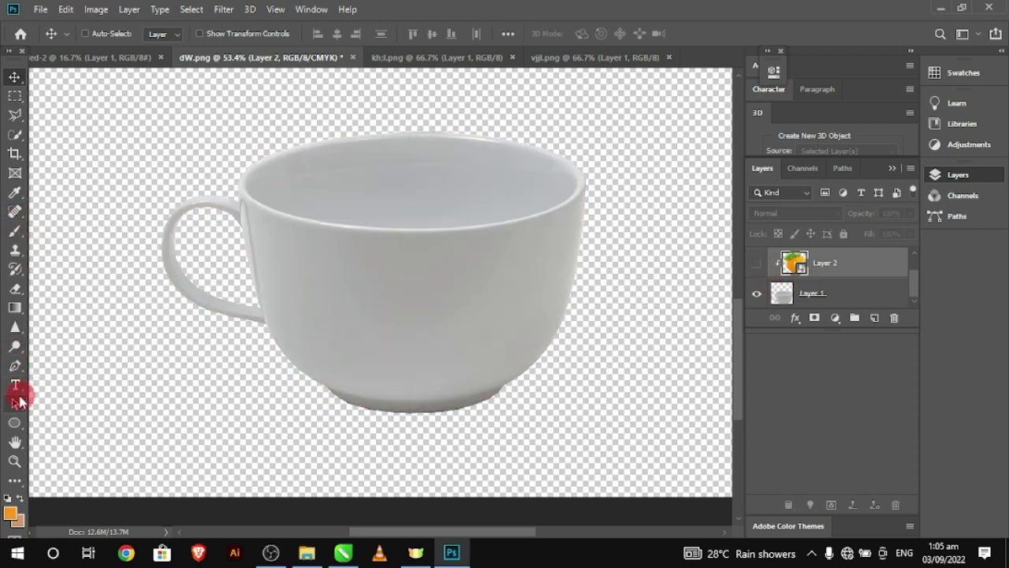
- Draw an orange-filled ellipse across the cup's rim opening
left_click(14, 422)
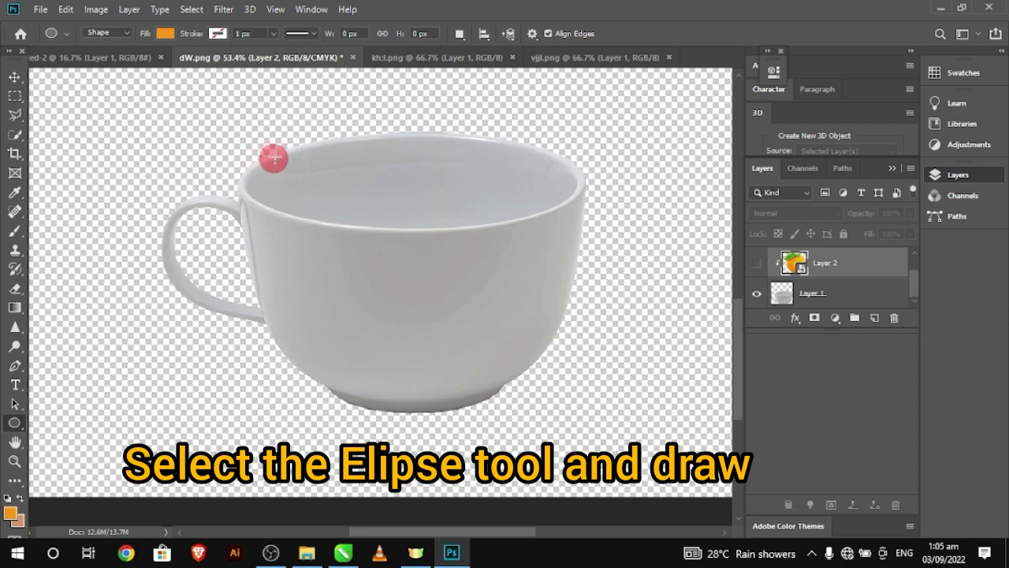
left_click_drag(275, 152, 581, 218)
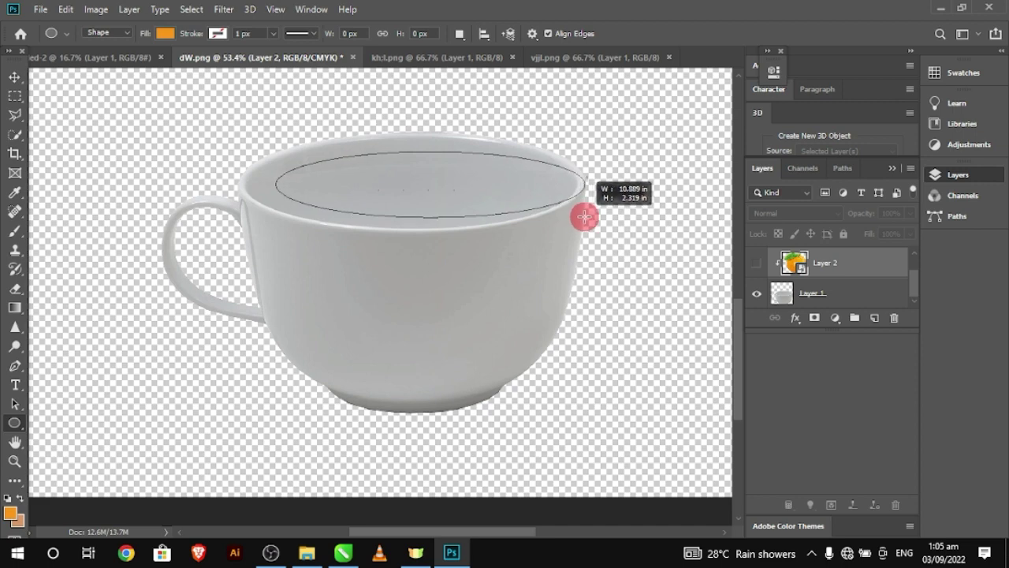
left_click_drag(581, 217, 587, 217)
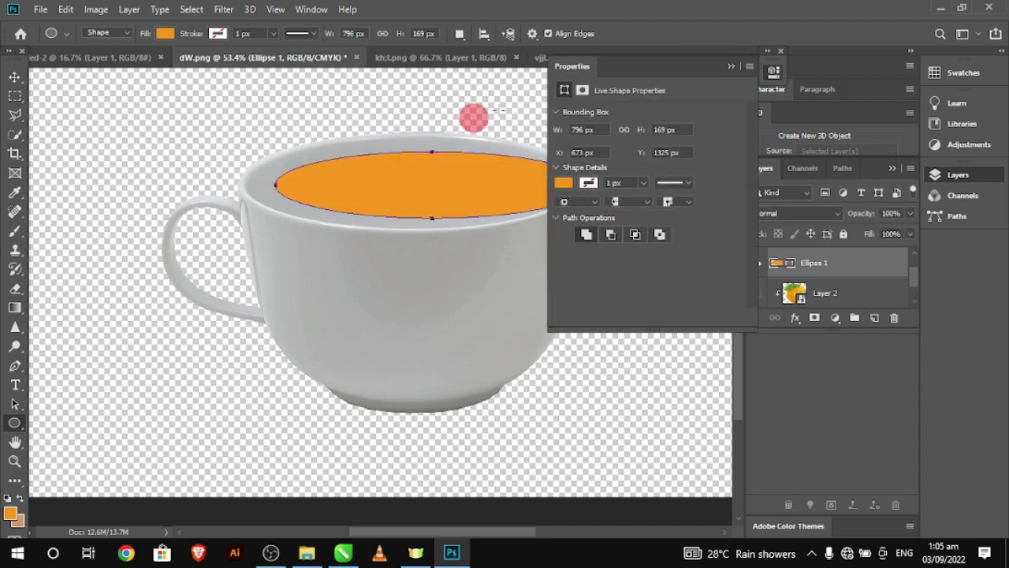
left_click(726, 67)
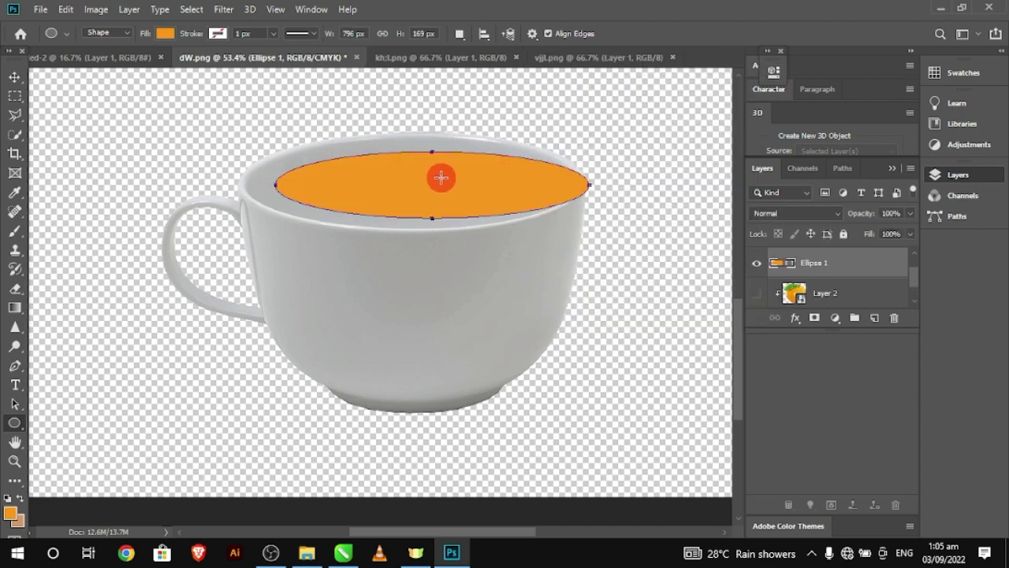
- Reshape the rim ellipse to about 110.80% by 139.05% to fill the opening
key("ctrl+t")
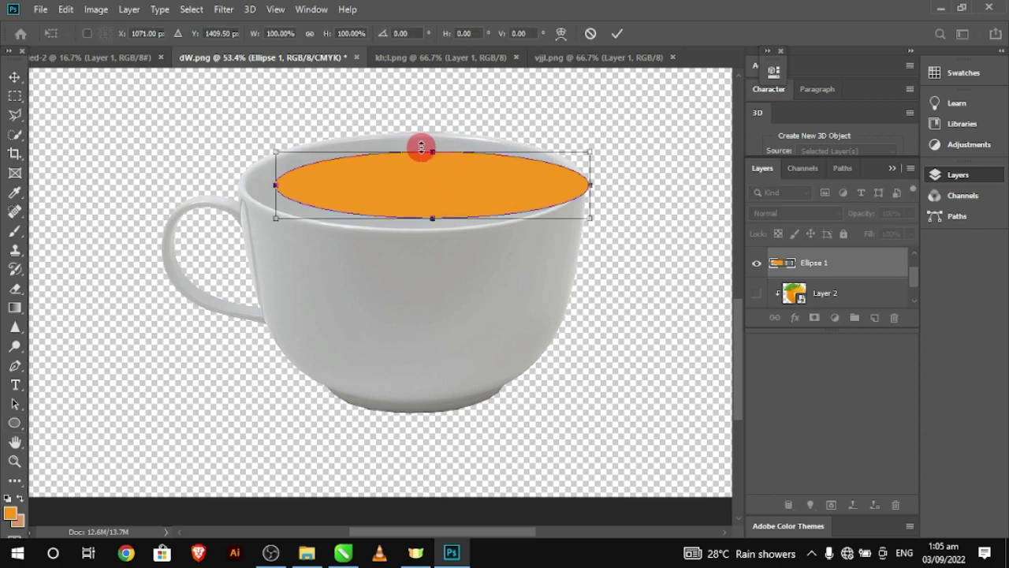
left_click_drag(430, 161, 430, 148)
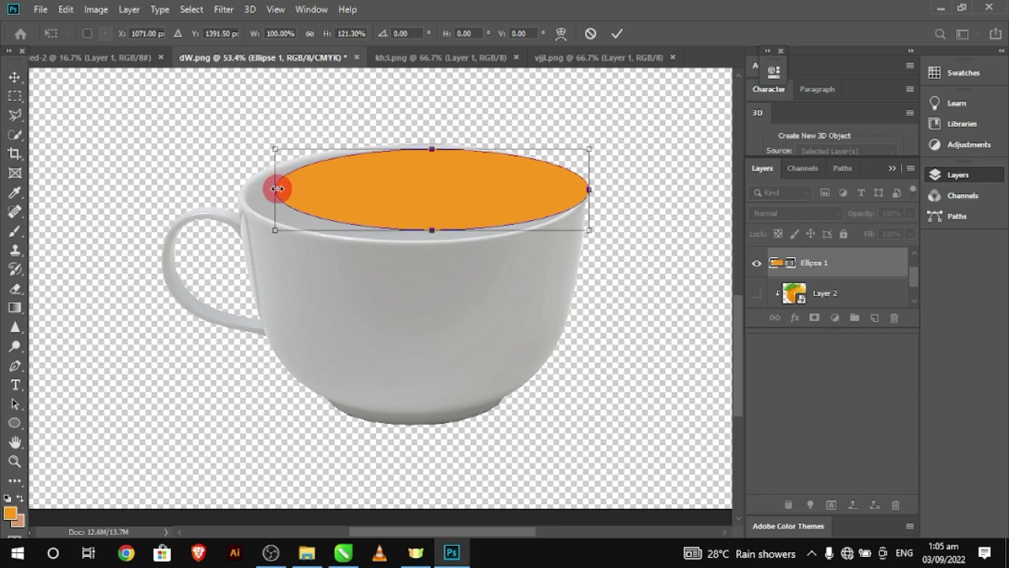
left_click_drag(276, 190, 242, 196)
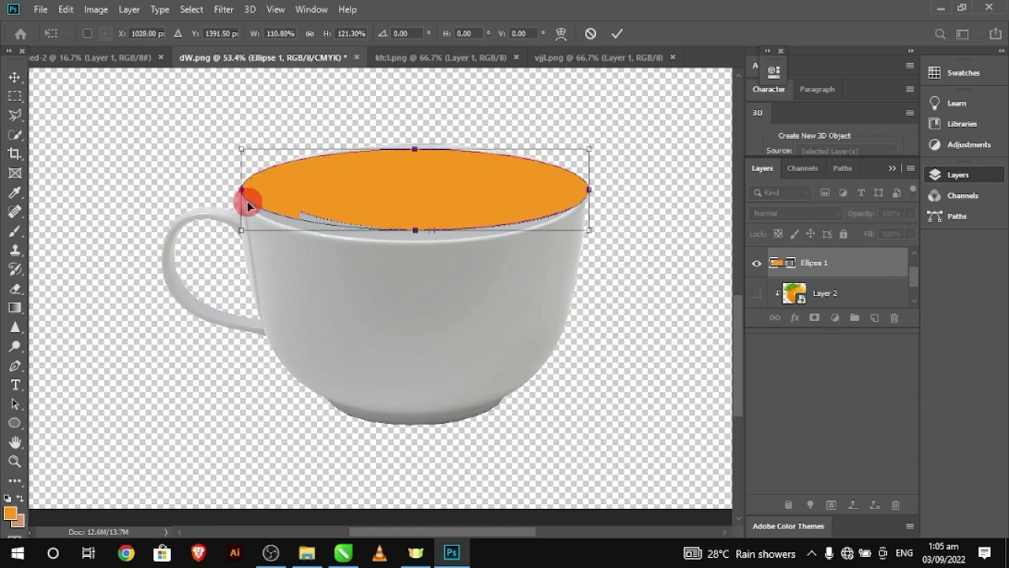
left_click_drag(417, 229, 417, 239)
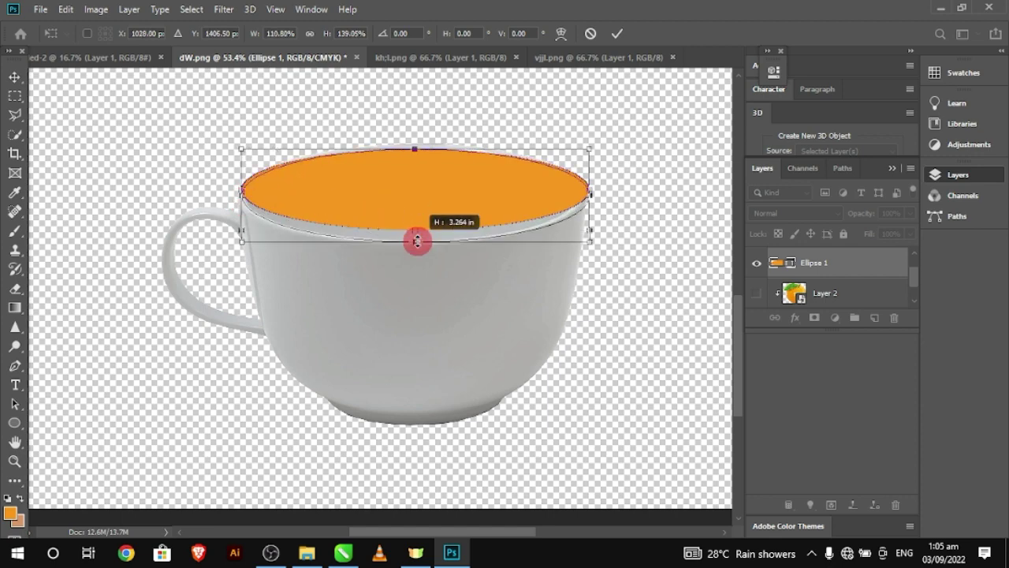
left_click(615, 36)
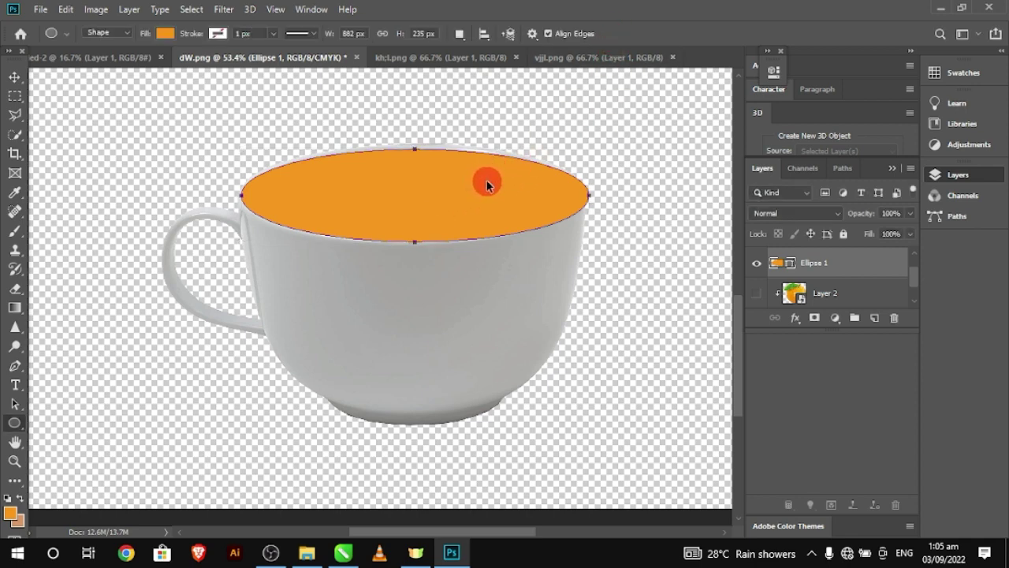
- Make the rim ellipse slightly taller, to 882×246 px
key("Delete")
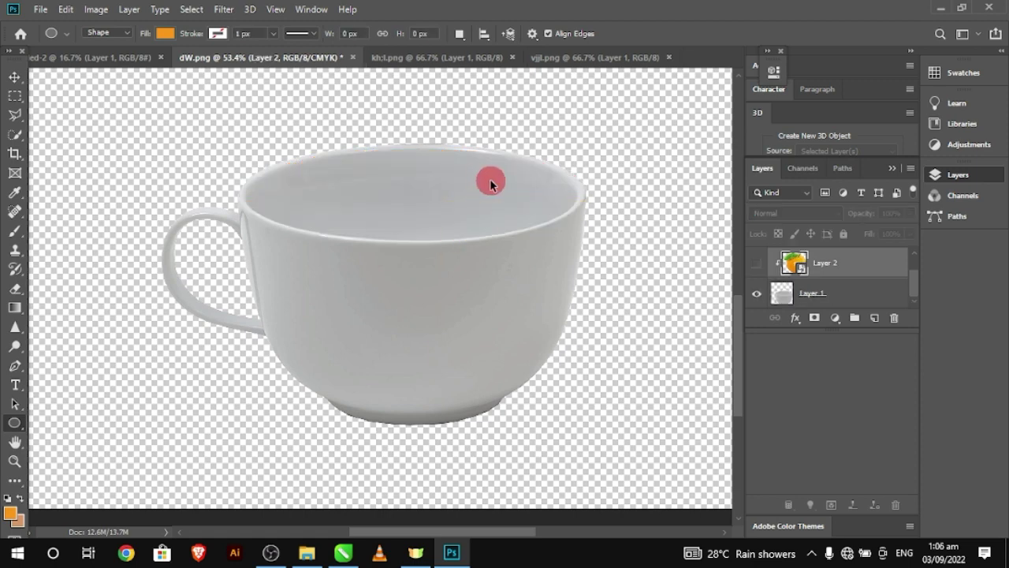
key("ctrl+z")
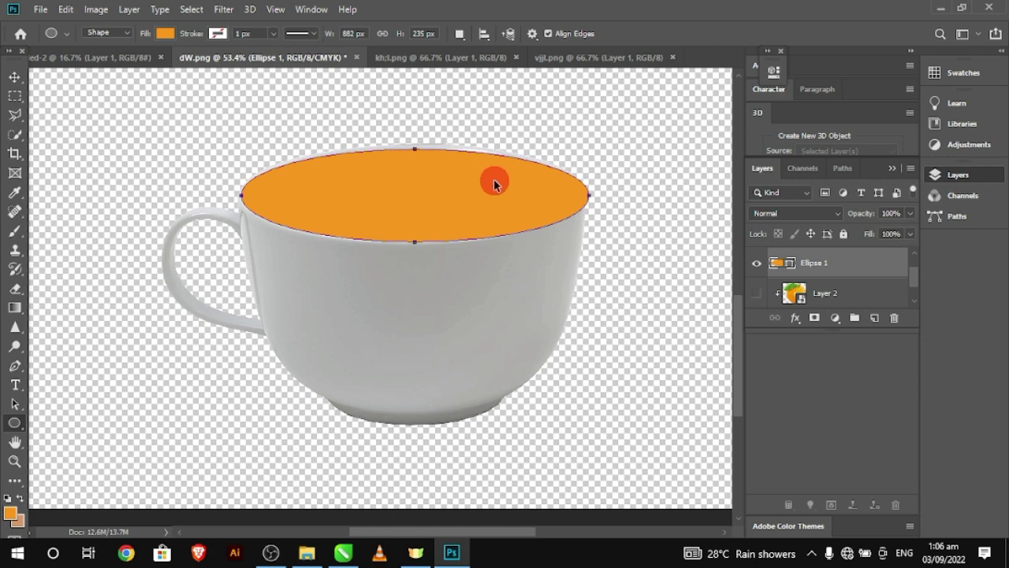
key("ctrl+t")
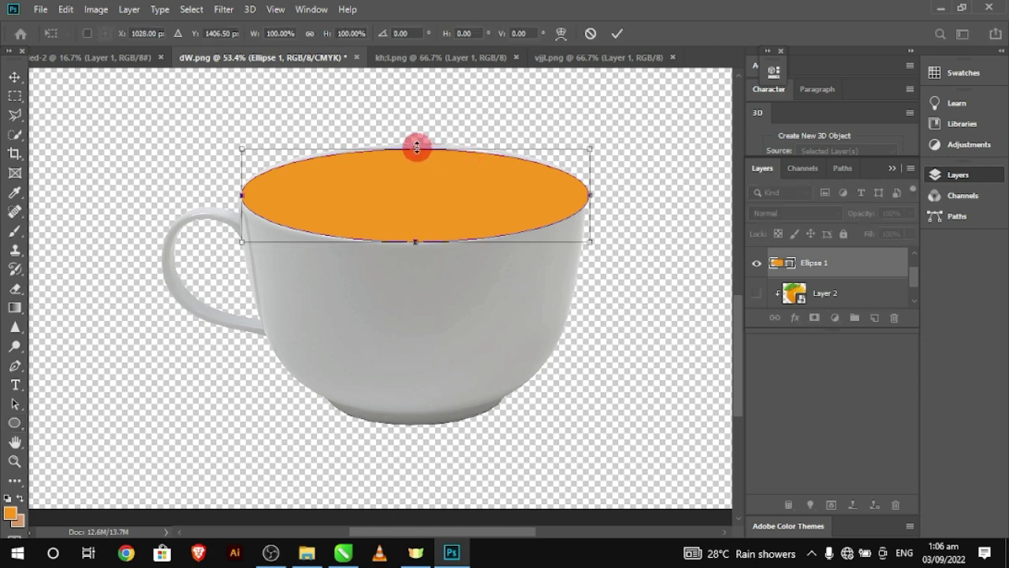
left_click_drag(416, 146, 417, 142)
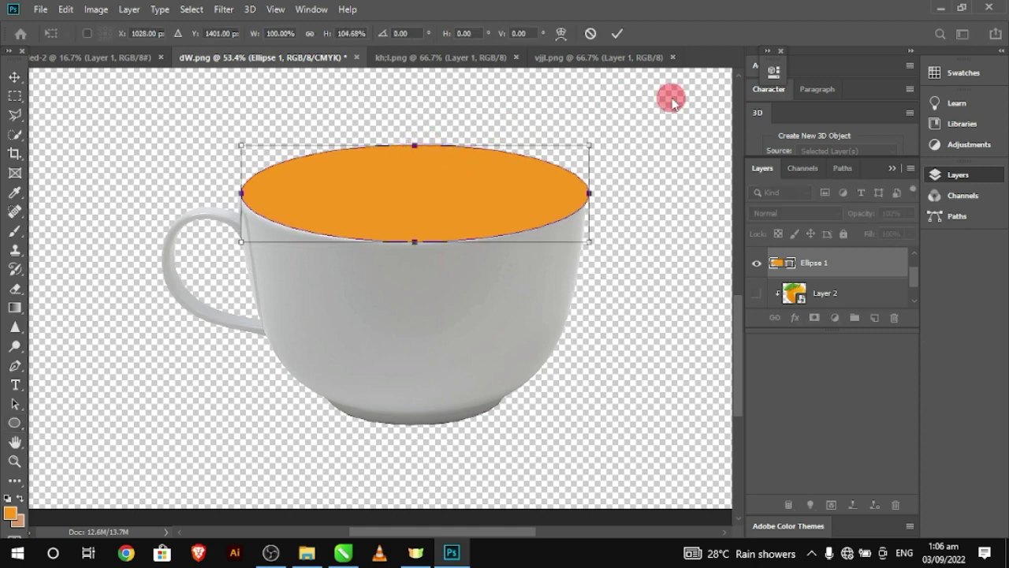
left_click(620, 33)
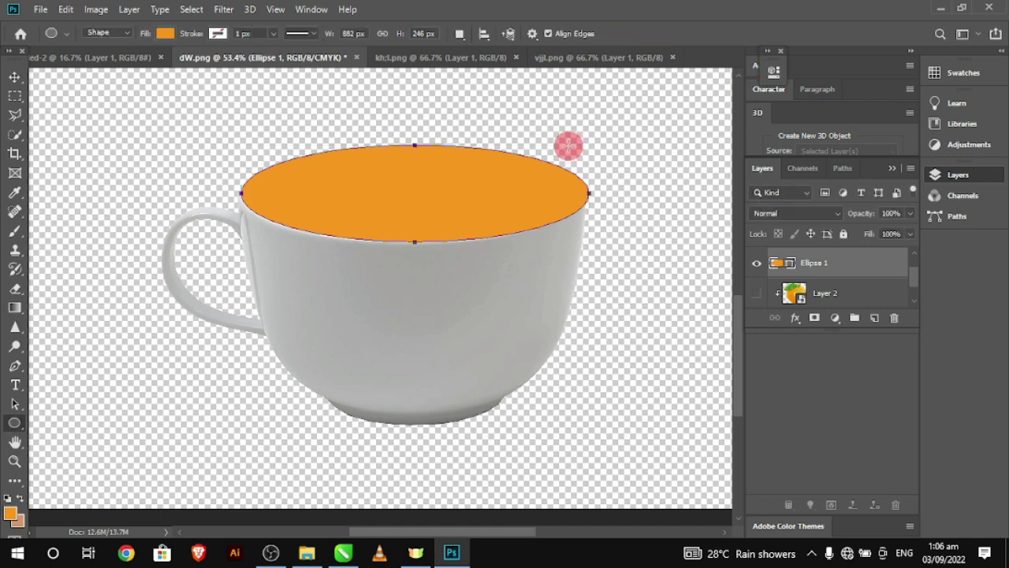
- Nudge the ellipse onto the rim, checking the fit against the orange-peel layer
left_click(761, 296)
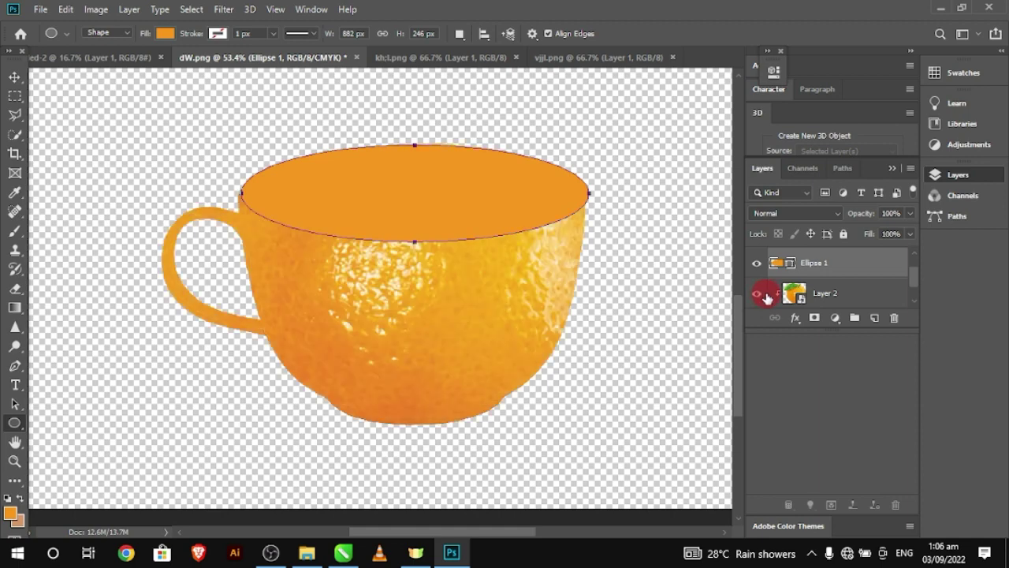
left_click(766, 296)
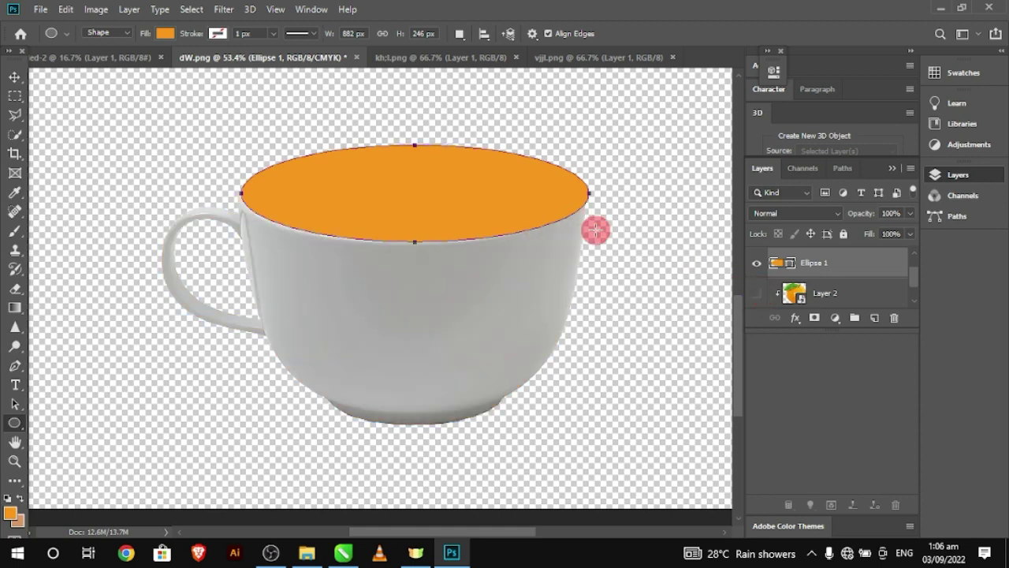
left_click(15, 76)
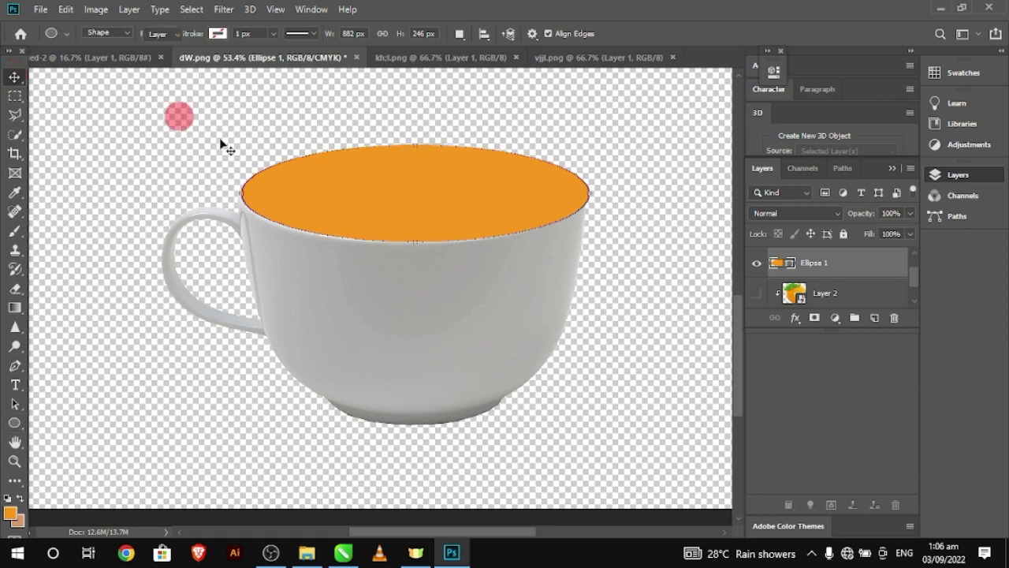
left_click_drag(466, 213, 462, 213)
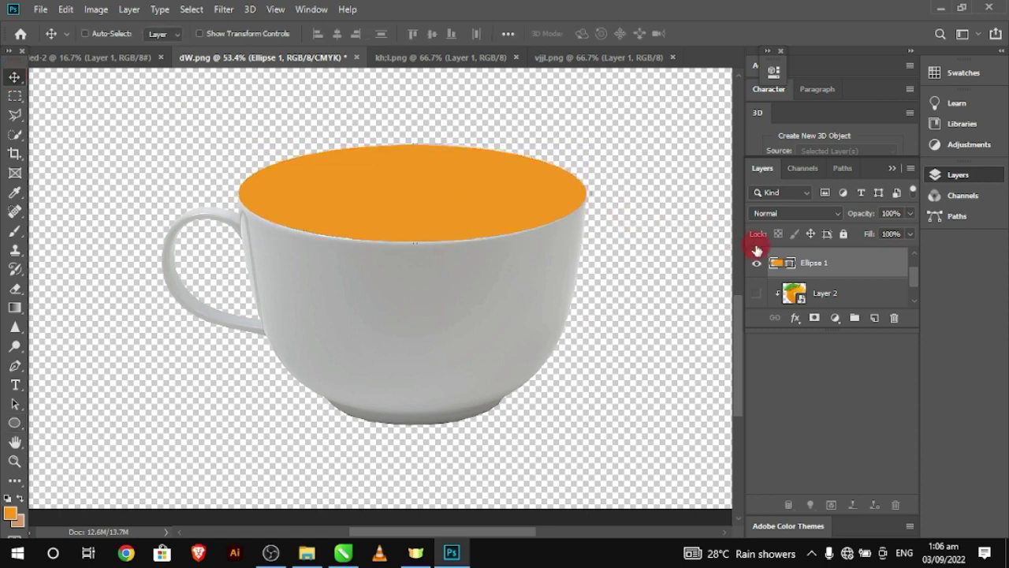
left_click(758, 293)
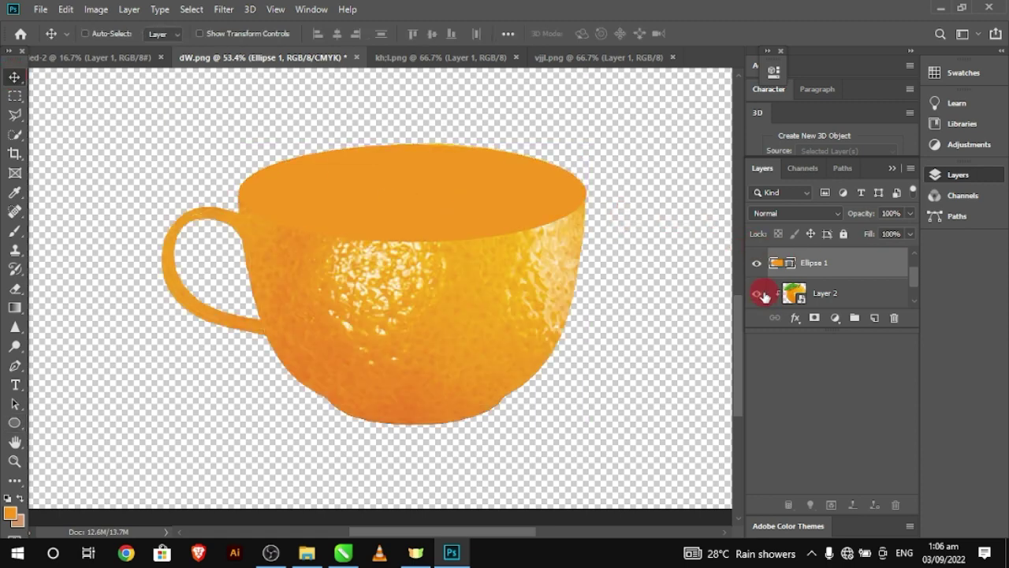
left_click(758, 294)
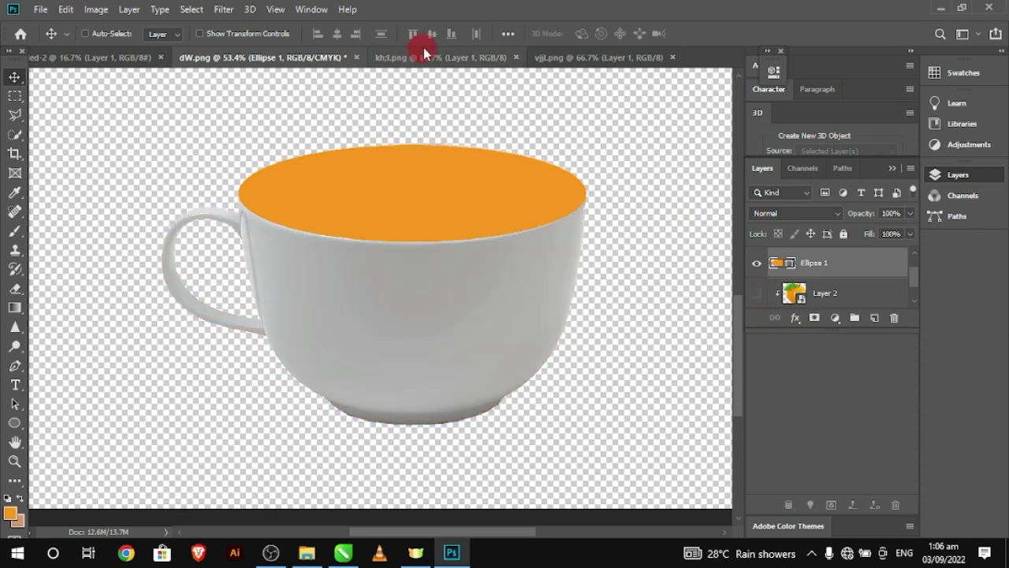
- Drag the orange-slice image from vjjl.png toward the cup document
left_click(595, 57)
left_click(440, 58)
mouse_move(481, 232)
left_mouse_down()
mouse_move(349, 56)
mouse_move(308, 49)
mouse_move(450, 206)
mouse_move(351, 305)
left_mouse_up()
- Drop the slice into dW.png as Layer 3, clip it to Ellipse 1, and center it on the rim
left_click_drag(914, 262, 818, 285)
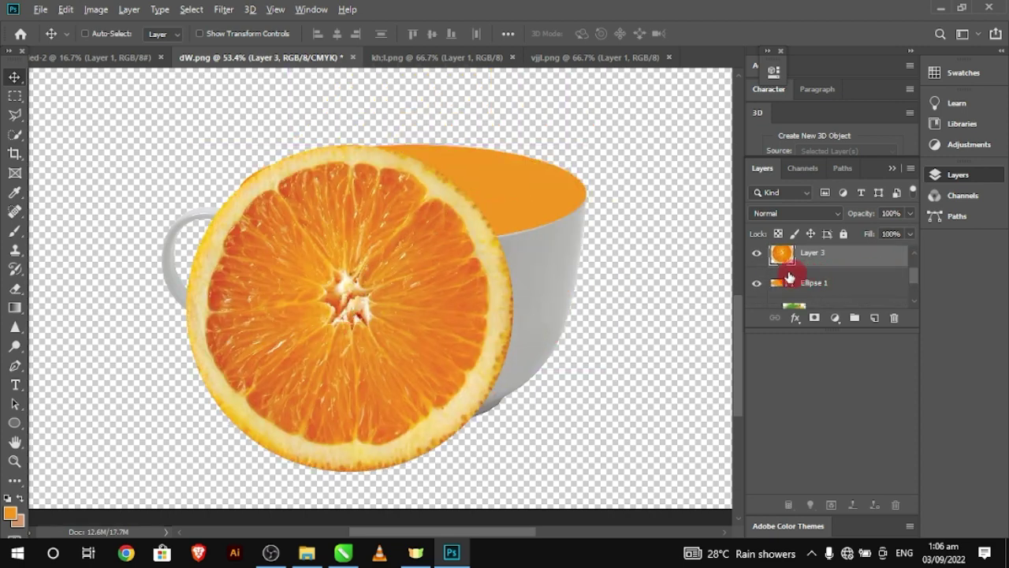
left_click(786, 265, "alt")
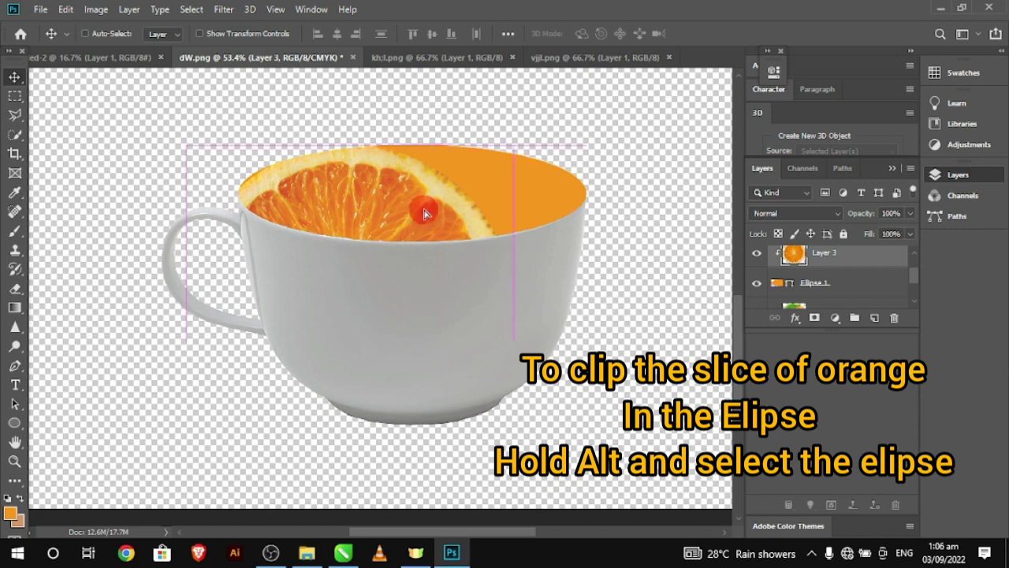
mouse_move(417, 205)
left_mouse_down()
mouse_move(435, 194)
mouse_move(474, 198)
left_mouse_up()
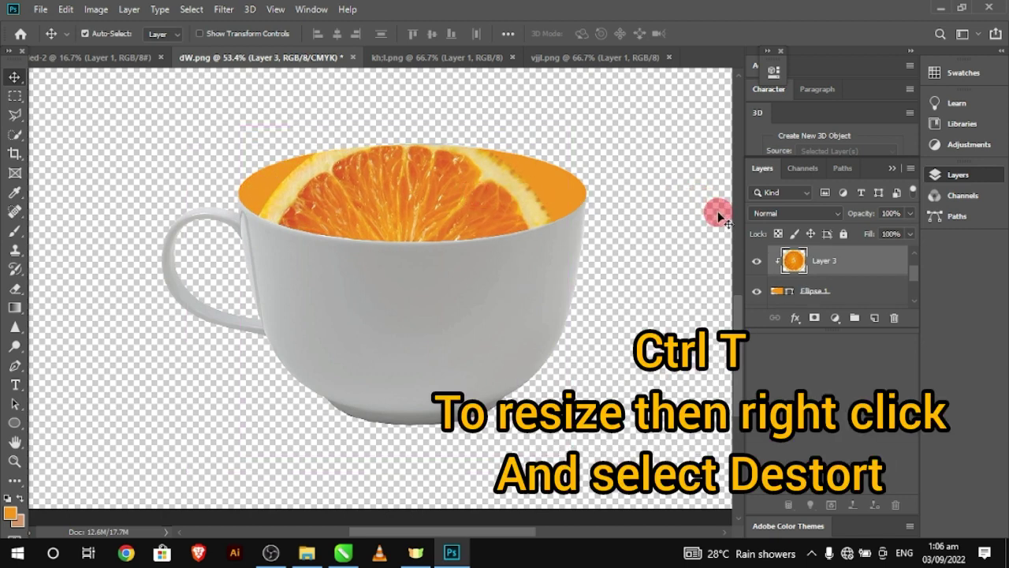
- Distort the orange slice, pulling its corners inward and up to flatten it
key("ctrl+t")
right_click(511, 221)
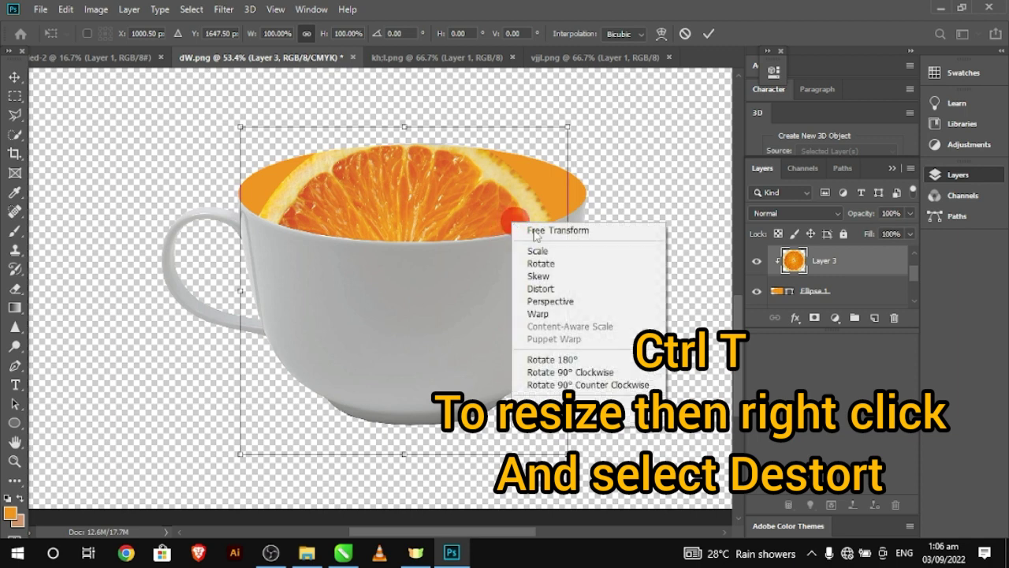
left_click(540, 289)
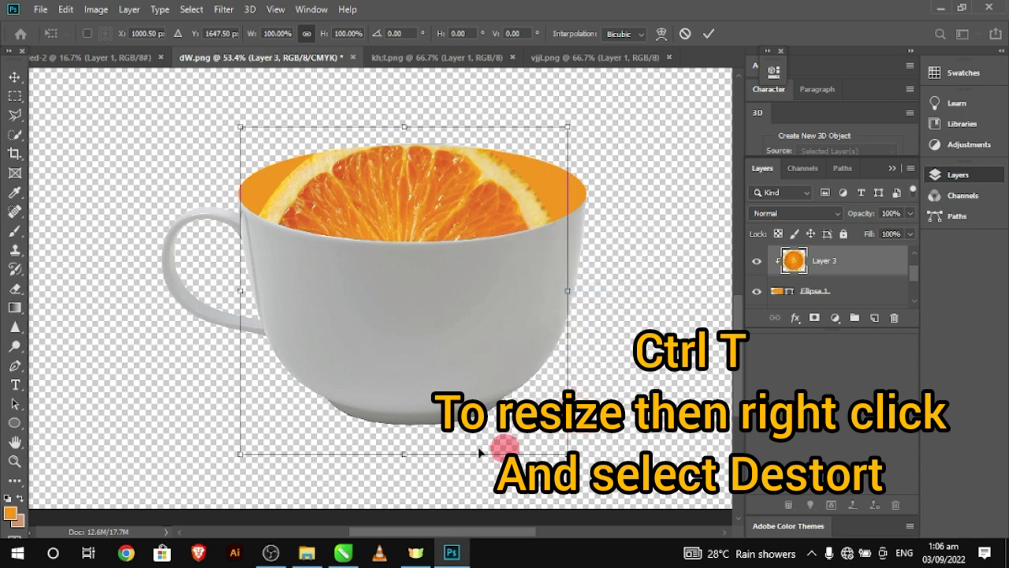
left_click_drag(240, 127, 274, 155)
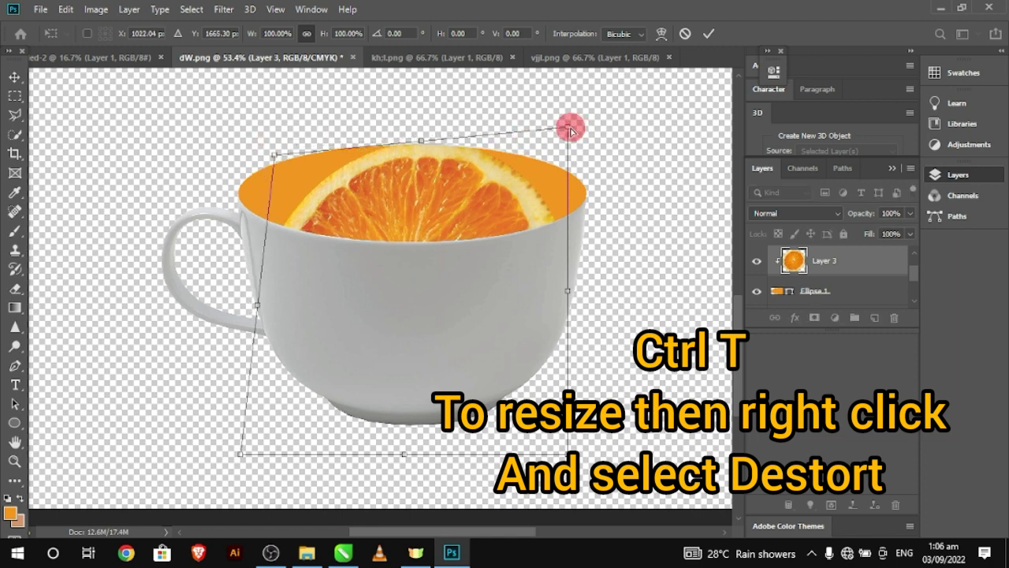
left_click_drag(569, 128, 543, 145)
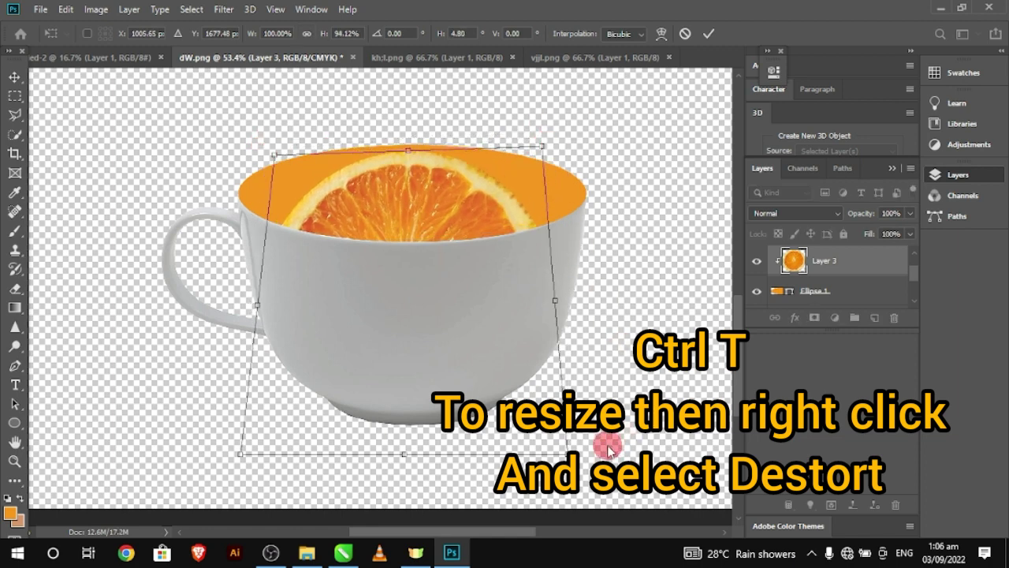
left_click_drag(563, 451, 555, 280)
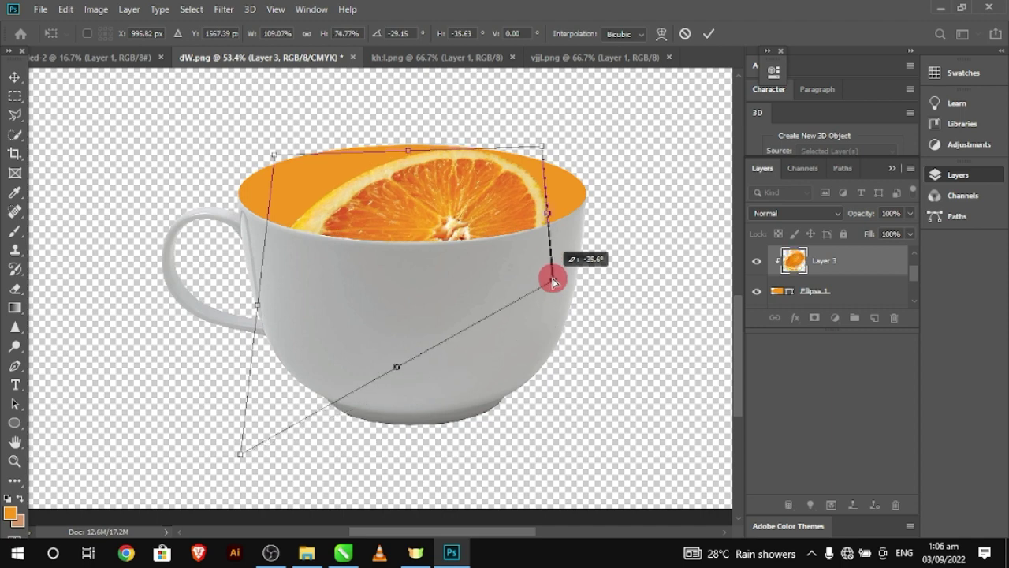
left_click_drag(238, 453, 261, 273)
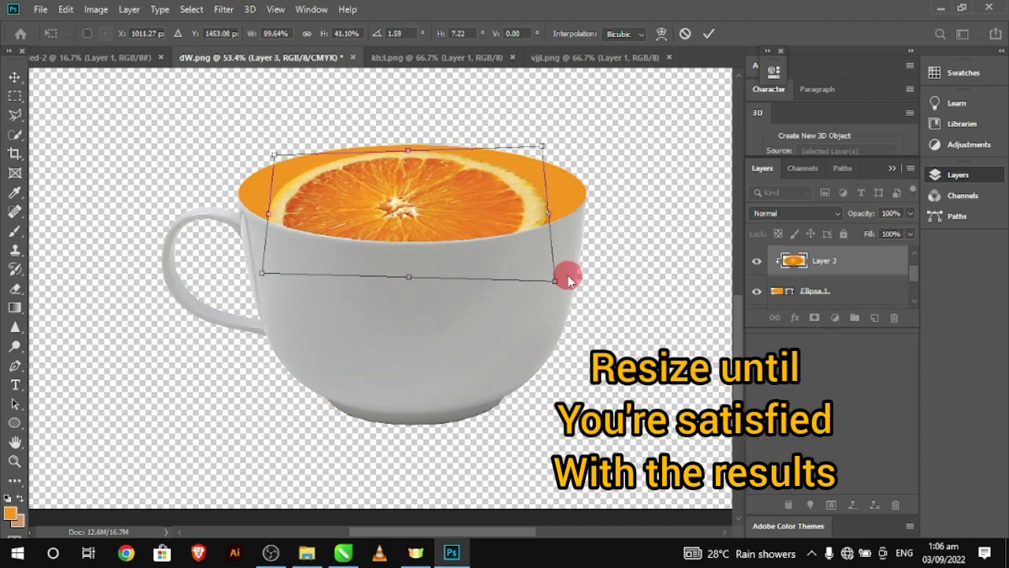
- Adjust the slice's corners to line up with the rim's left and right edges
left_click_drag(555, 280, 571, 230)
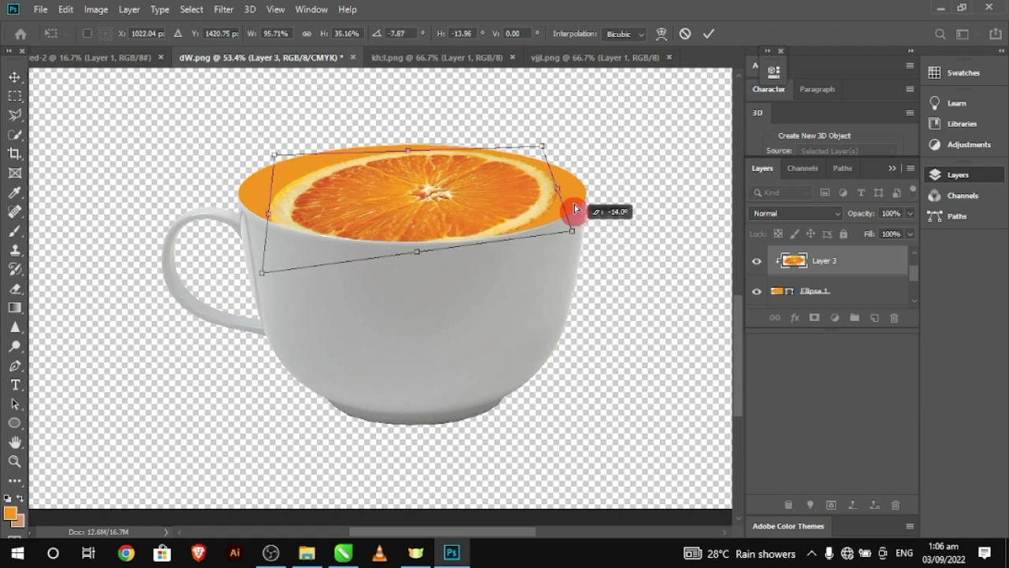
left_click_drag(272, 156, 305, 152)
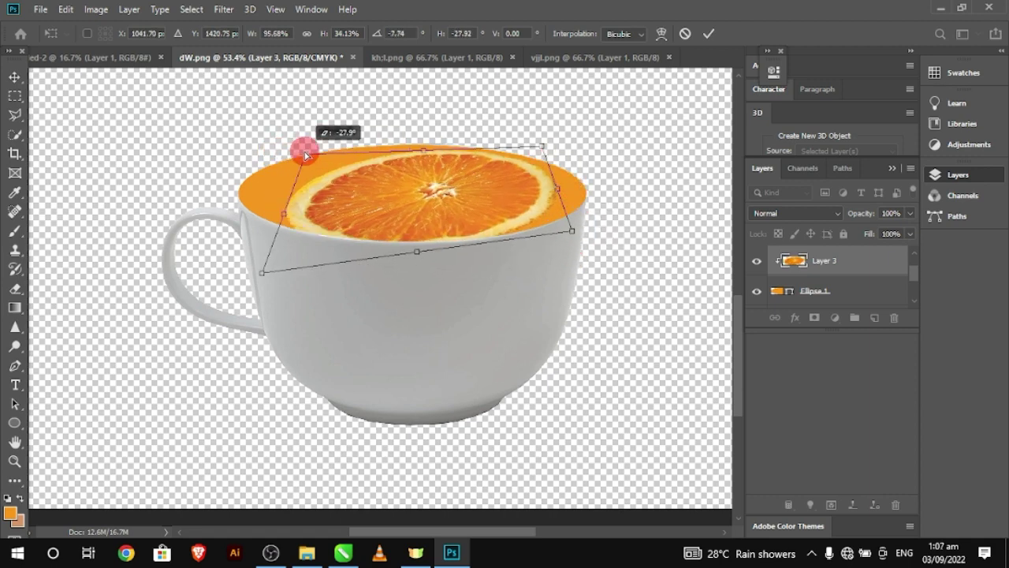
left_click_drag(265, 270, 257, 235)
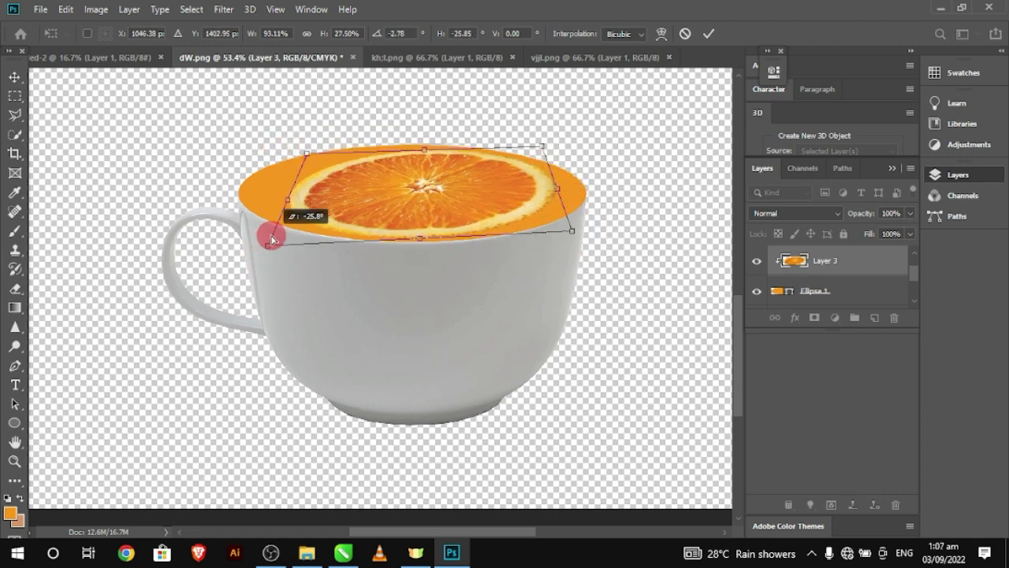
left_click_drag(281, 194, 240, 188)
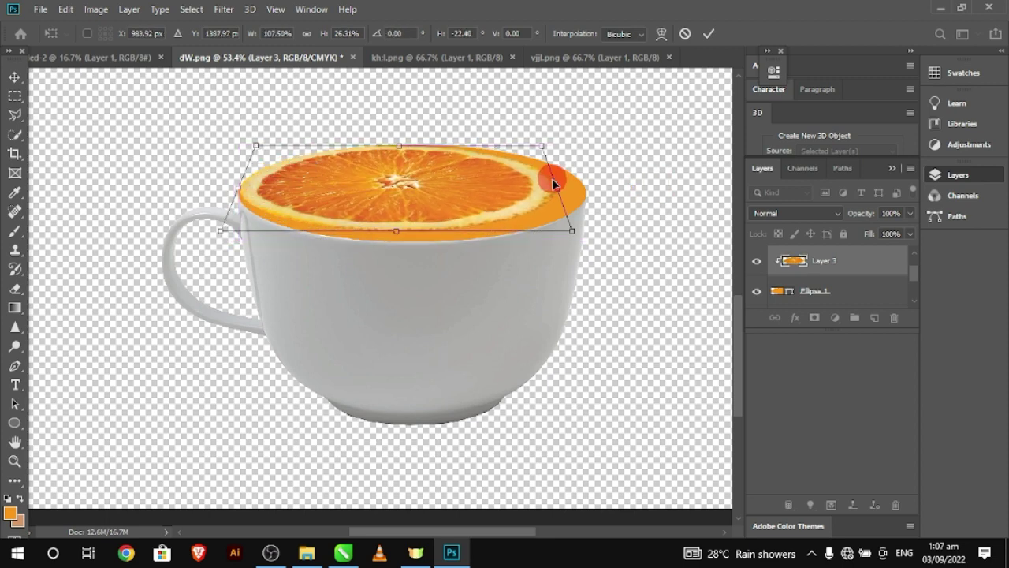
- Widen the slice out to both rim edges and refine its top and bottom edges
left_click_drag(558, 188, 581, 186)
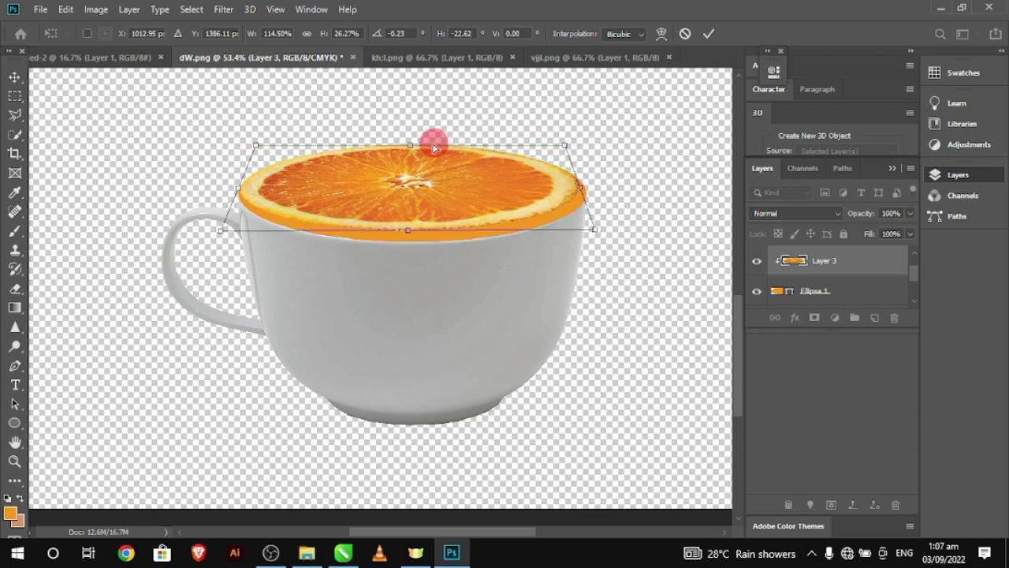
mouse_move(411, 150)
left_mouse_down()
mouse_move(413, 158)
mouse_move(412, 145)
left_mouse_up()
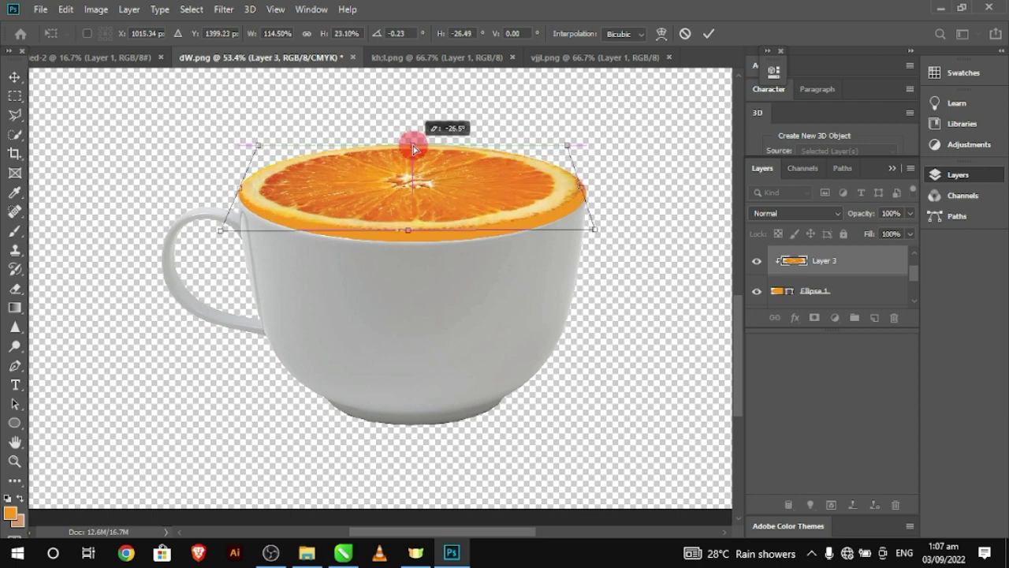
left_click_drag(269, 143, 282, 149)
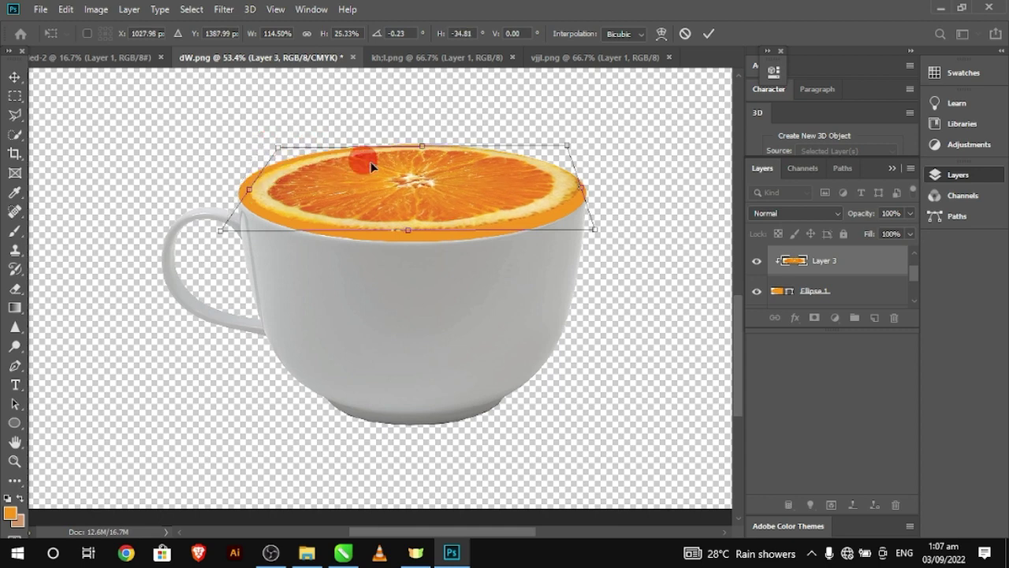
left_click_drag(564, 148, 557, 146)
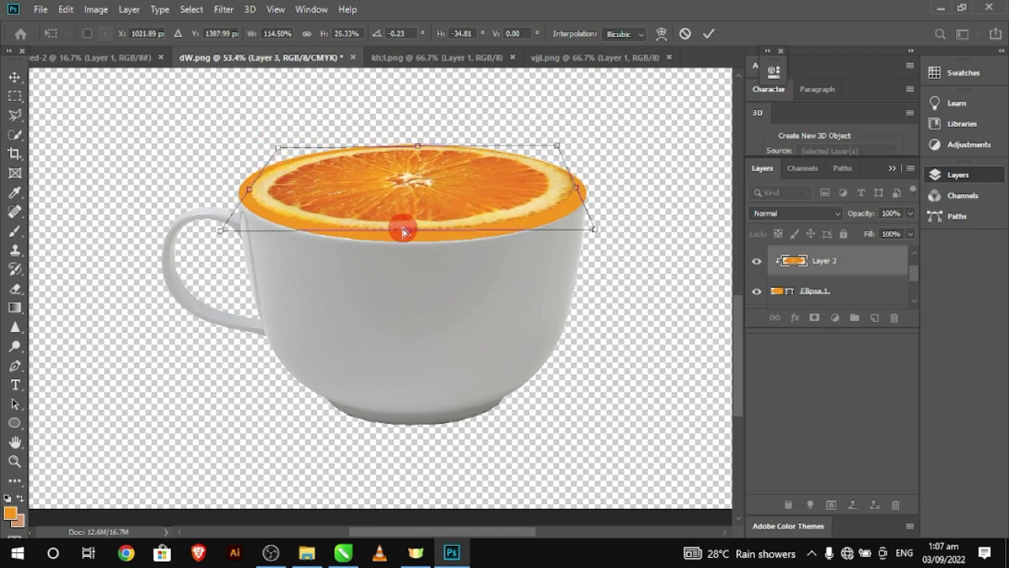
left_click_drag(408, 231, 404, 241)
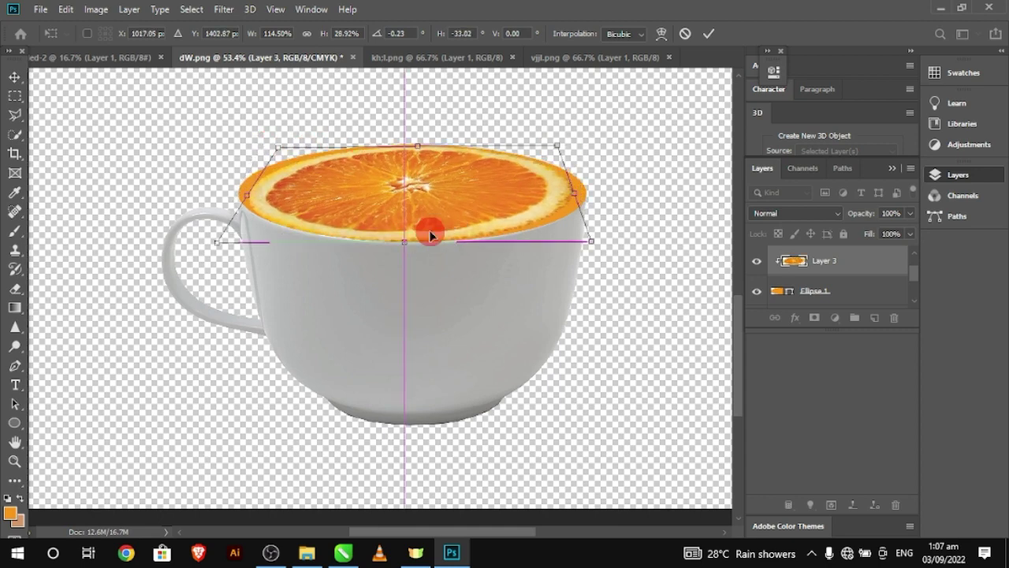
left_click_drag(580, 192, 592, 192)
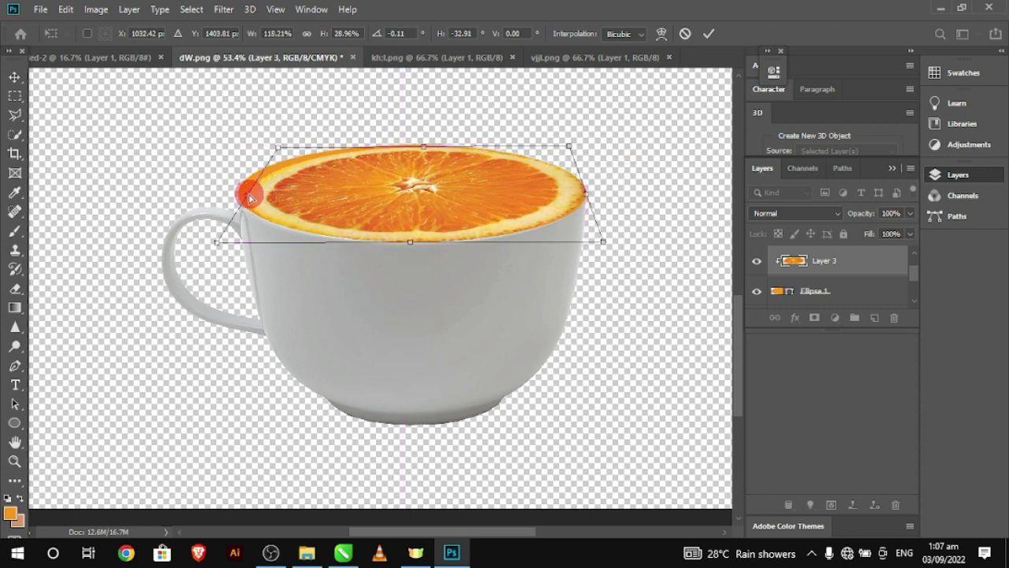
left_click_drag(250, 198, 237, 195)
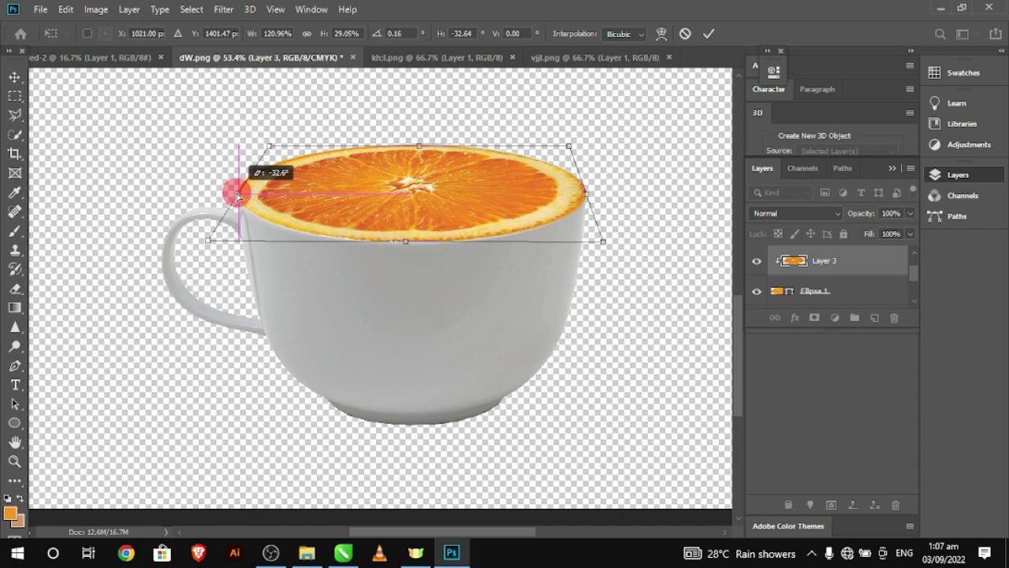
- Fine-tune the slice's corners to the rim and commit the distortion at about 31.72% height
left_click_drag(417, 140, 419, 141)
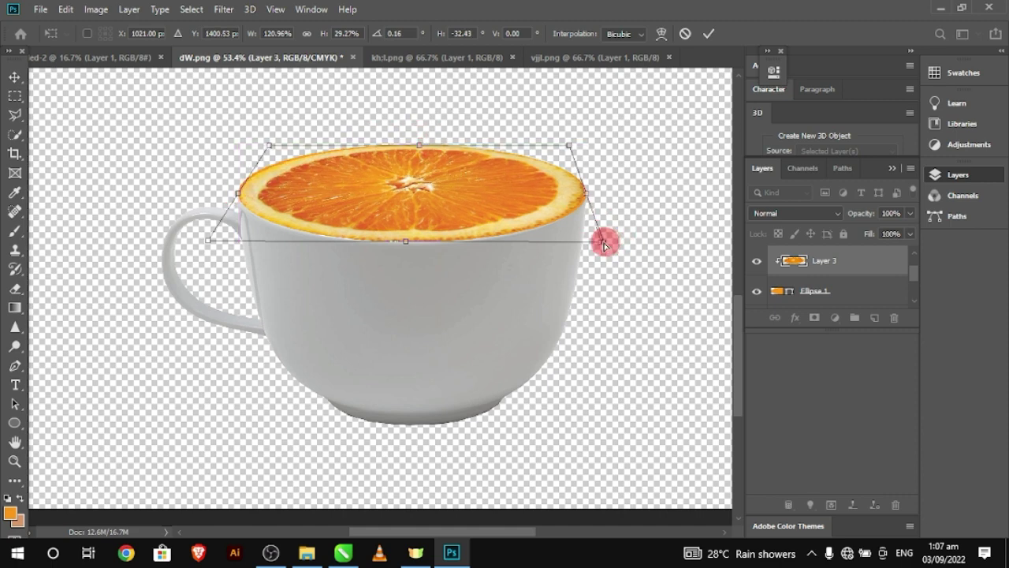
left_click_drag(603, 243, 598, 237)
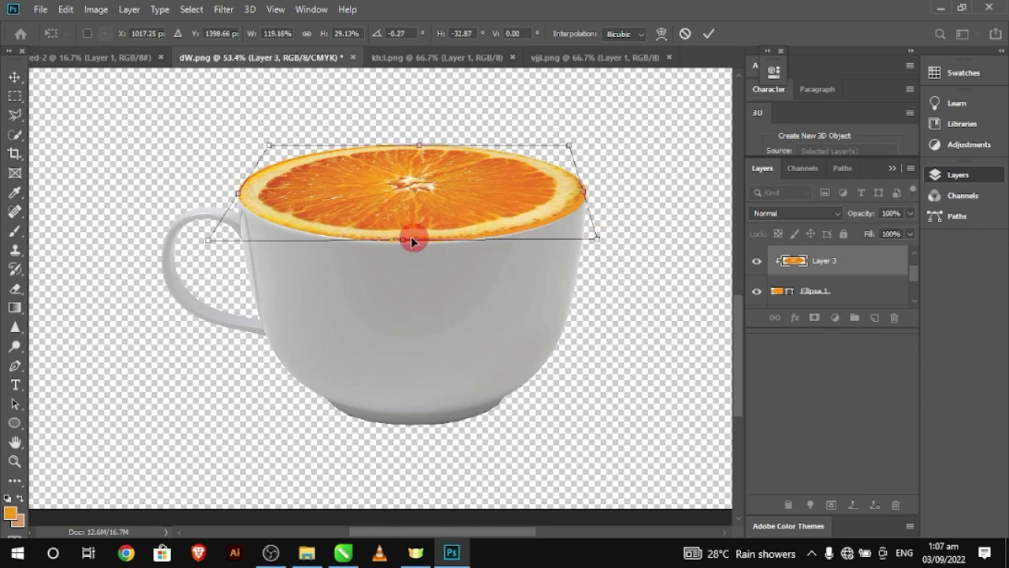
left_click_drag(408, 243, 408, 247)
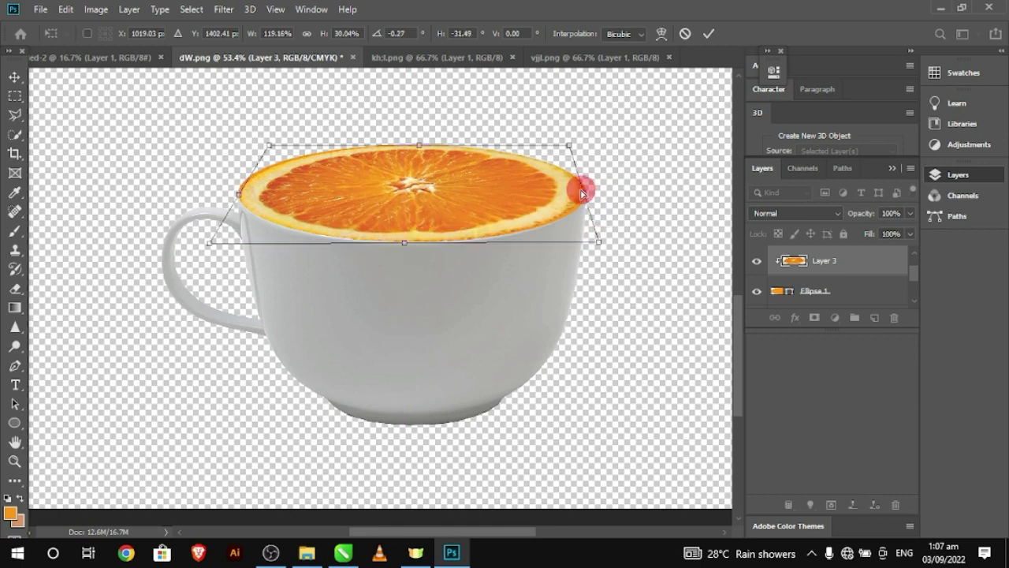
left_click_drag(583, 194, 587, 197)
left_click_drag(299, 145, 257, 142)
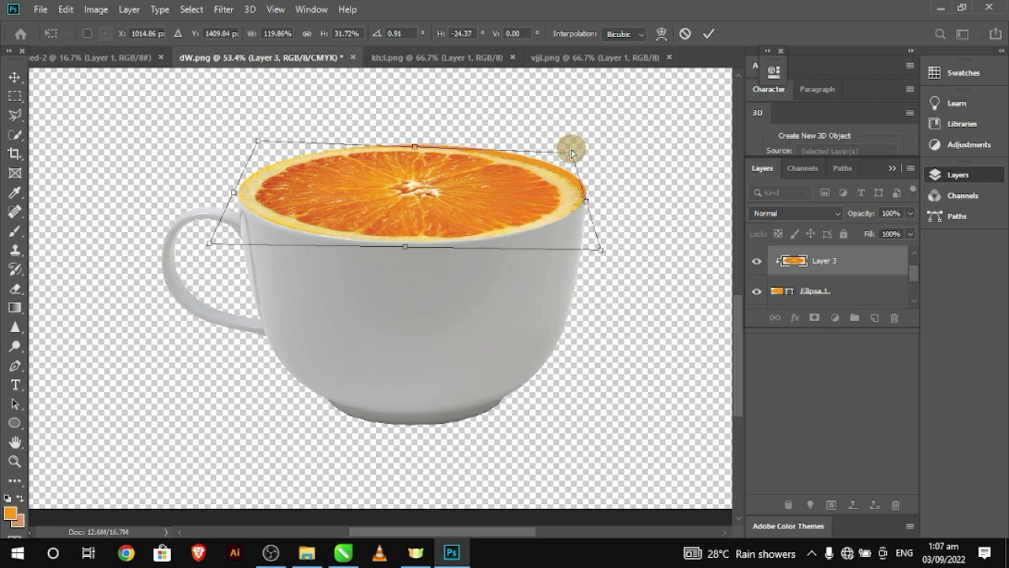
left_click_drag(572, 151, 581, 148)
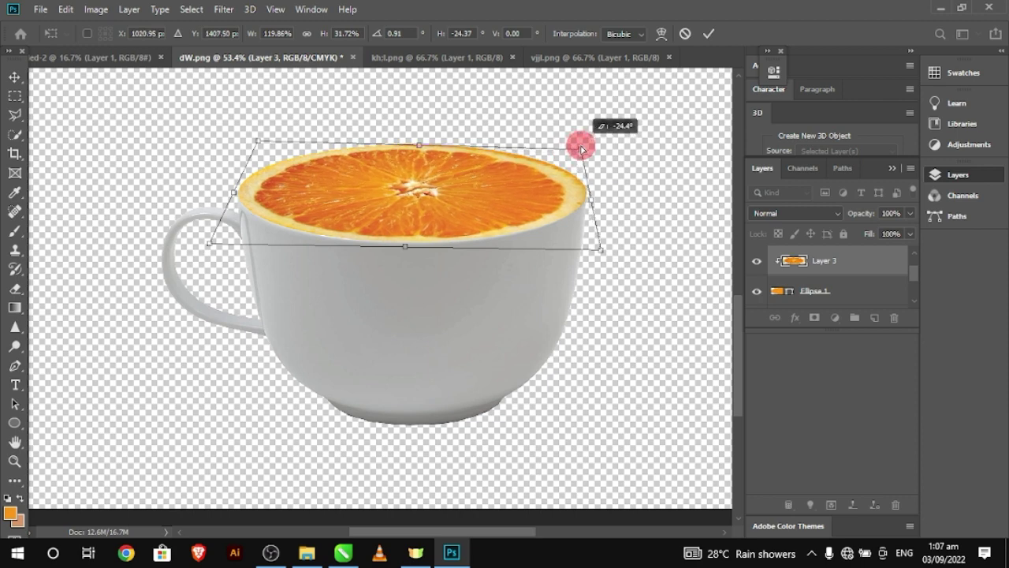
left_click(709, 34)
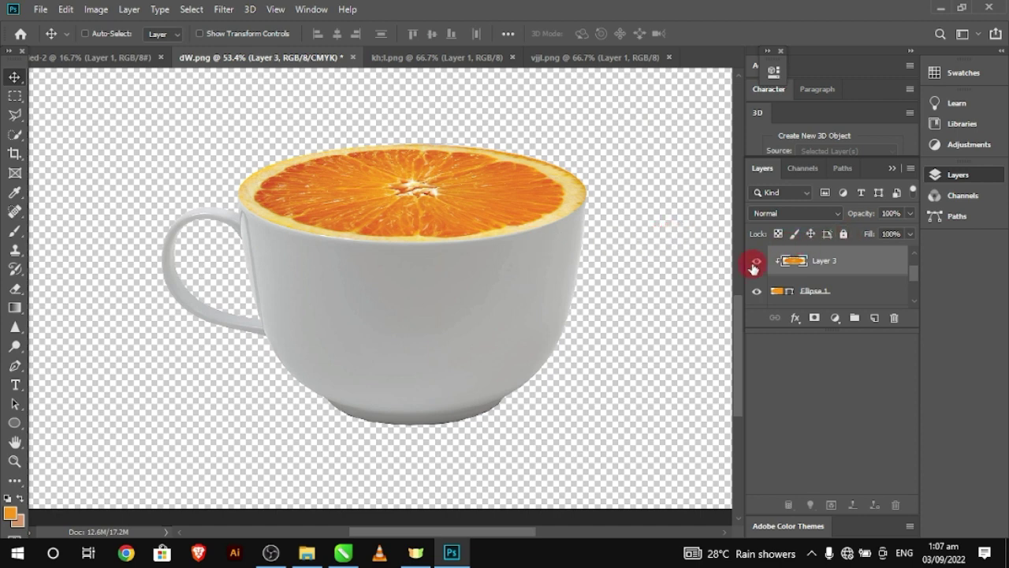
scroll(788, 263, "up", 1)
scroll(790, 264, "down", 1)
scroll(777, 284, "down", 1)
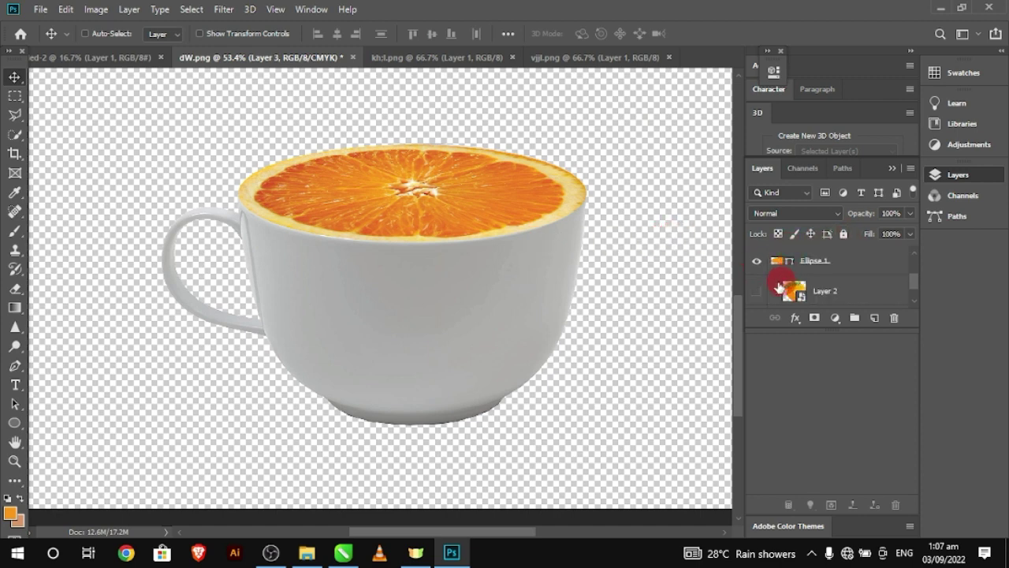
left_click(758, 292)
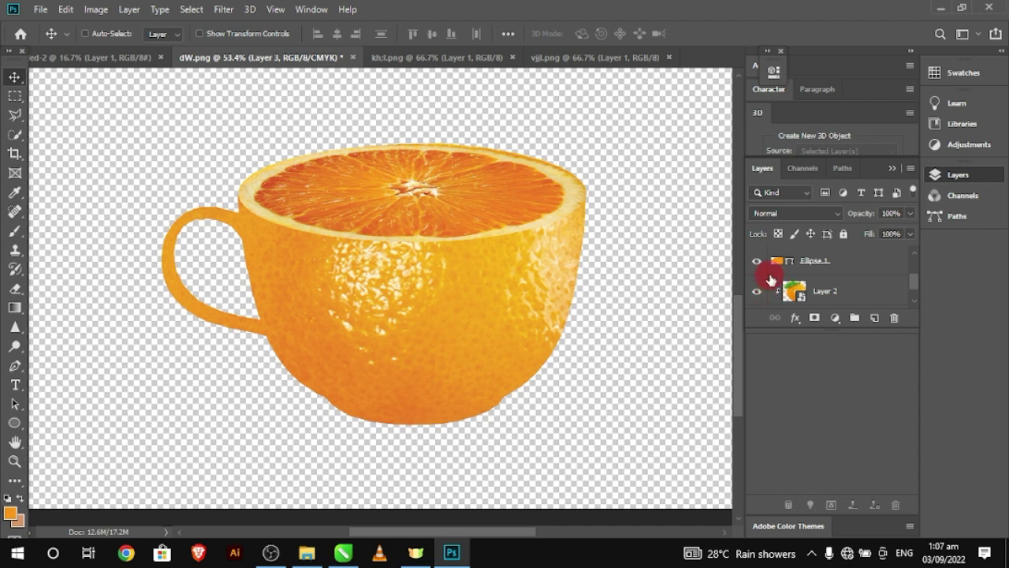
left_click(757, 292)
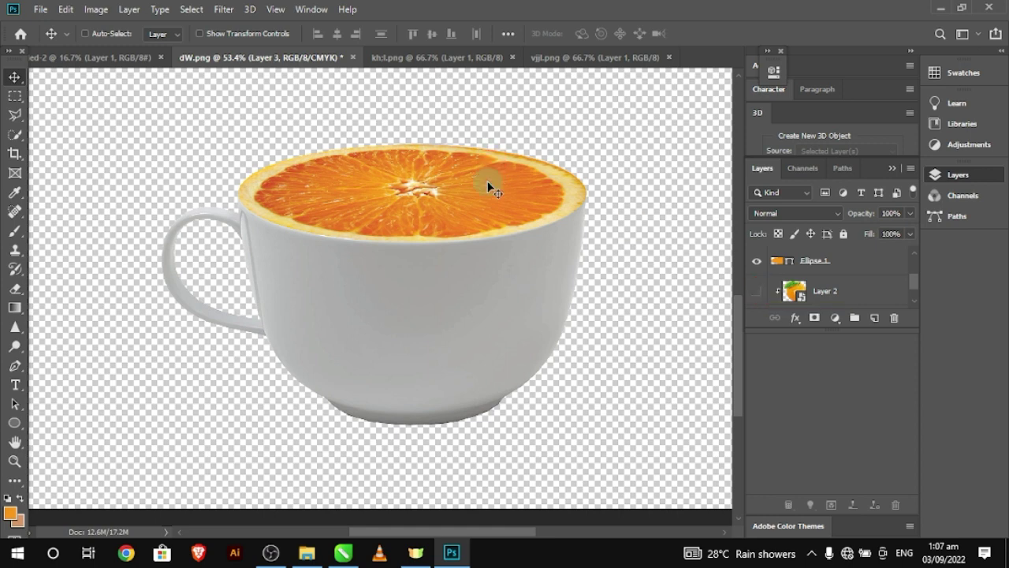
- Start a Perspective transform on the orange slice, pulling its top-right corner slightly outward
scroll(812, 268, "up", 1)
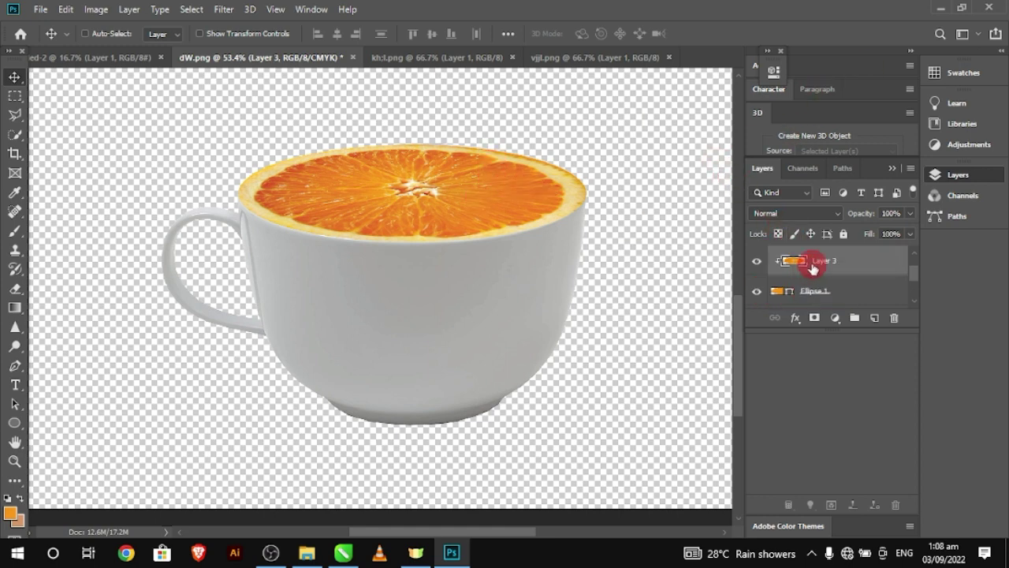
left_click(469, 332)
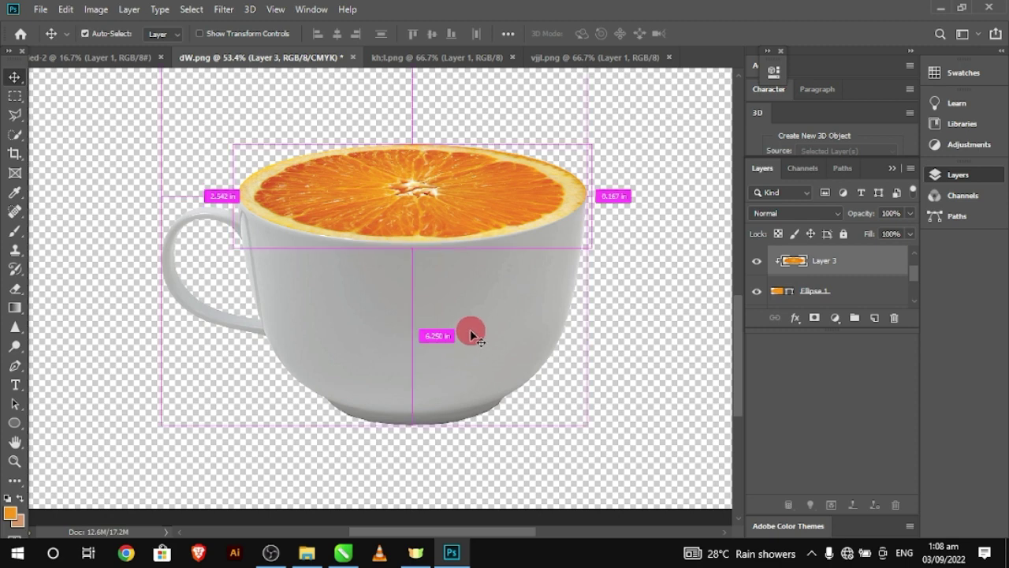
key("ctrl+t")
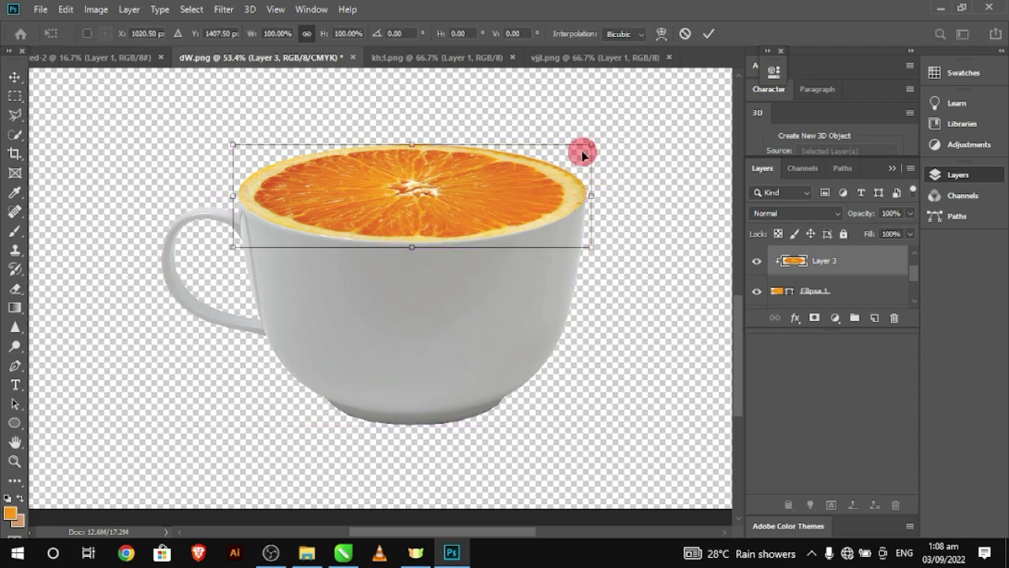
right_click(479, 183)
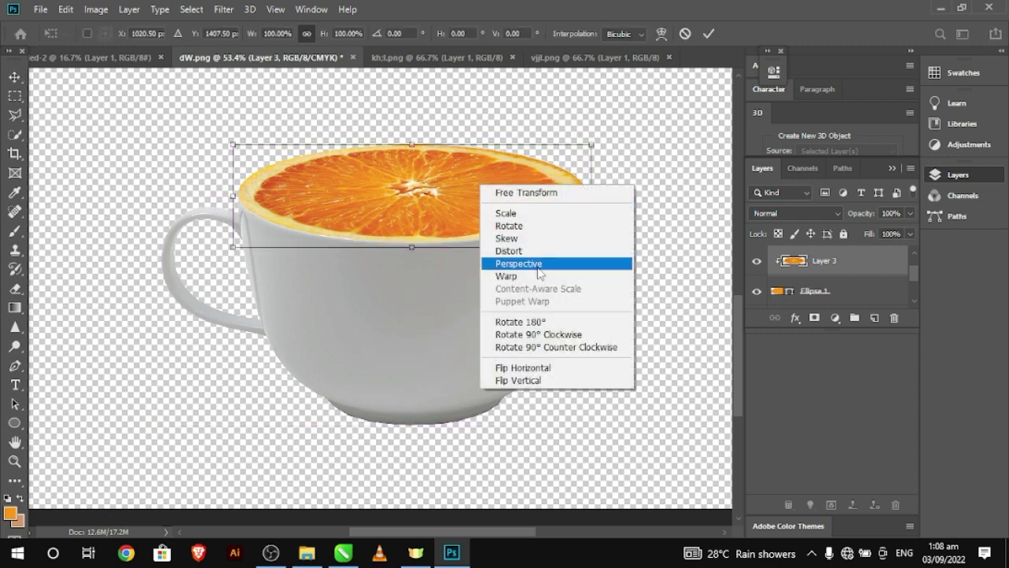
left_click(520, 250)
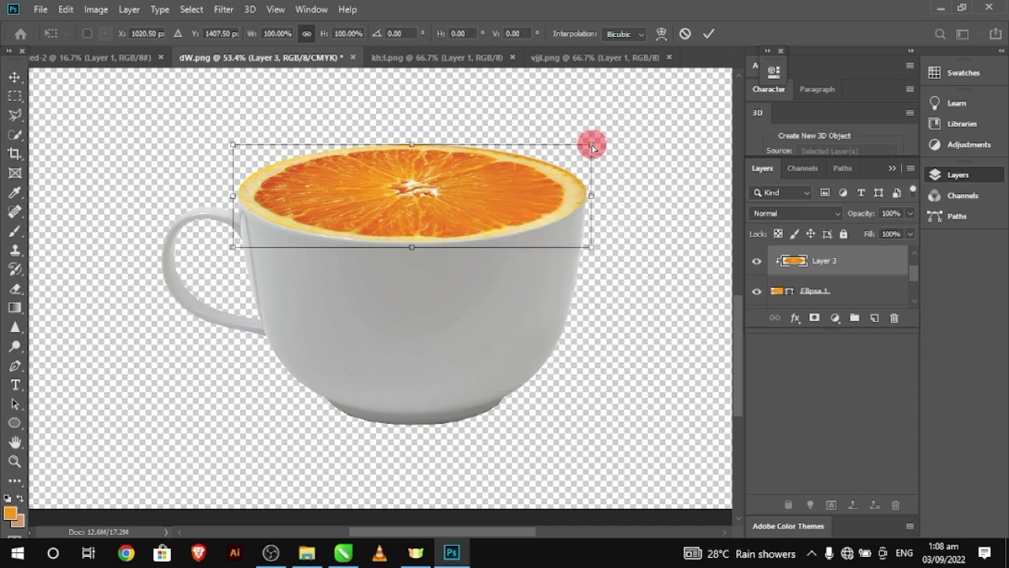
left_click_drag(591, 143, 596, 139)
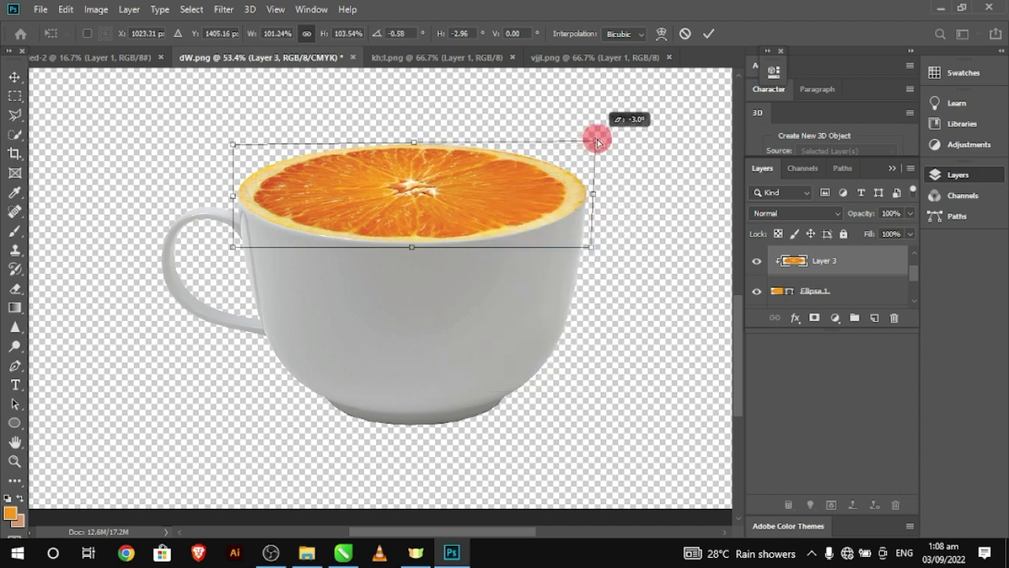
- Commit the slice's transform and make the Layer 2 orange-peel texture visible again
left_click(706, 32)
scroll(774, 272, "down", 2)
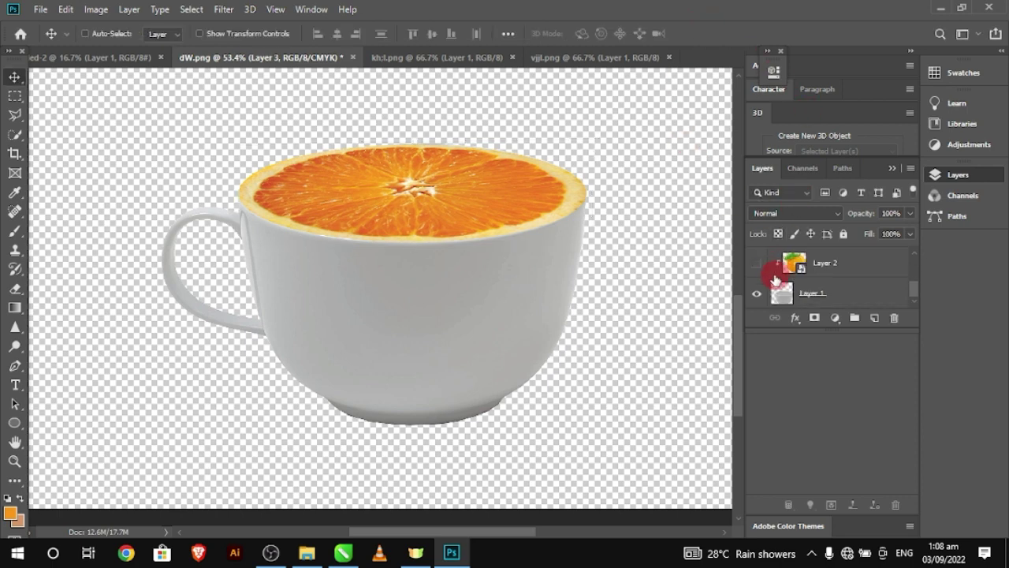
left_click(764, 272, "alt")
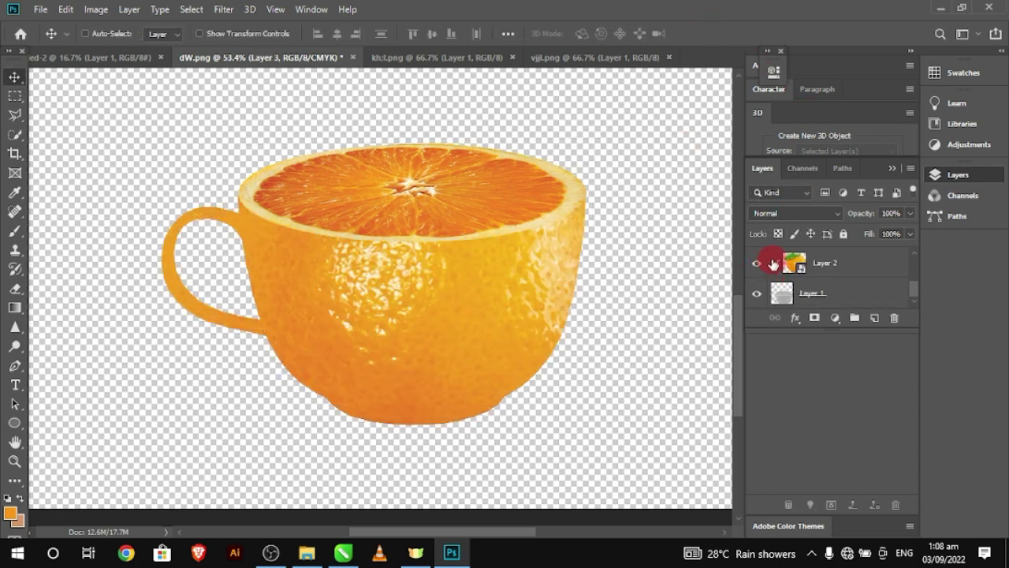